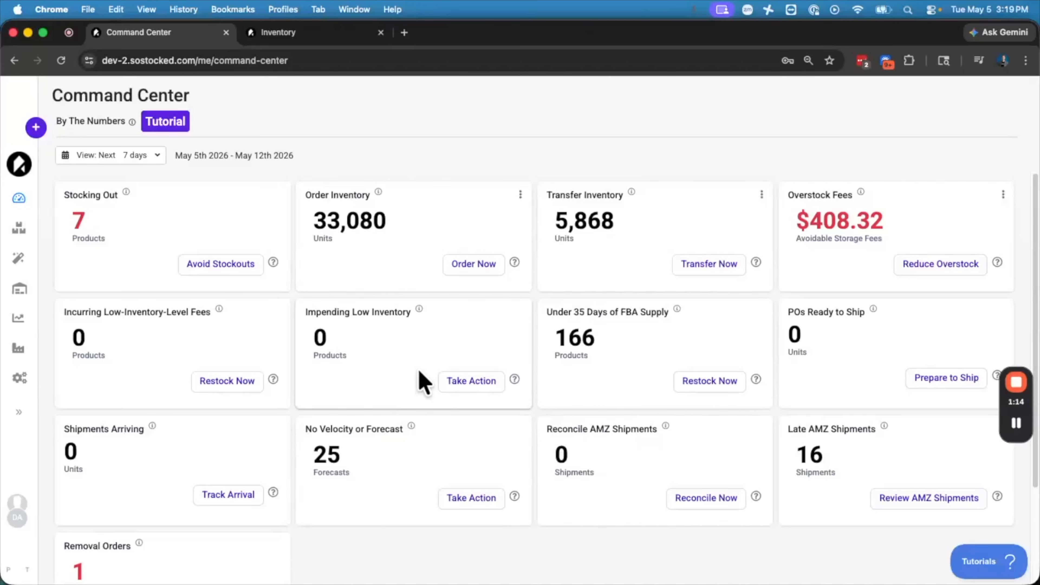
left_click(205, 387)
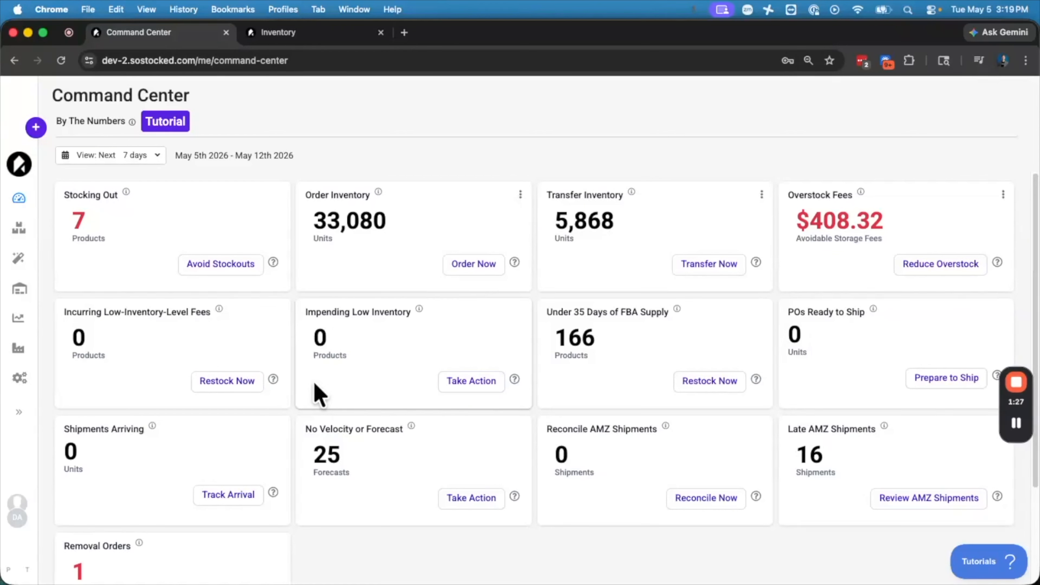
left_click(155, 159)
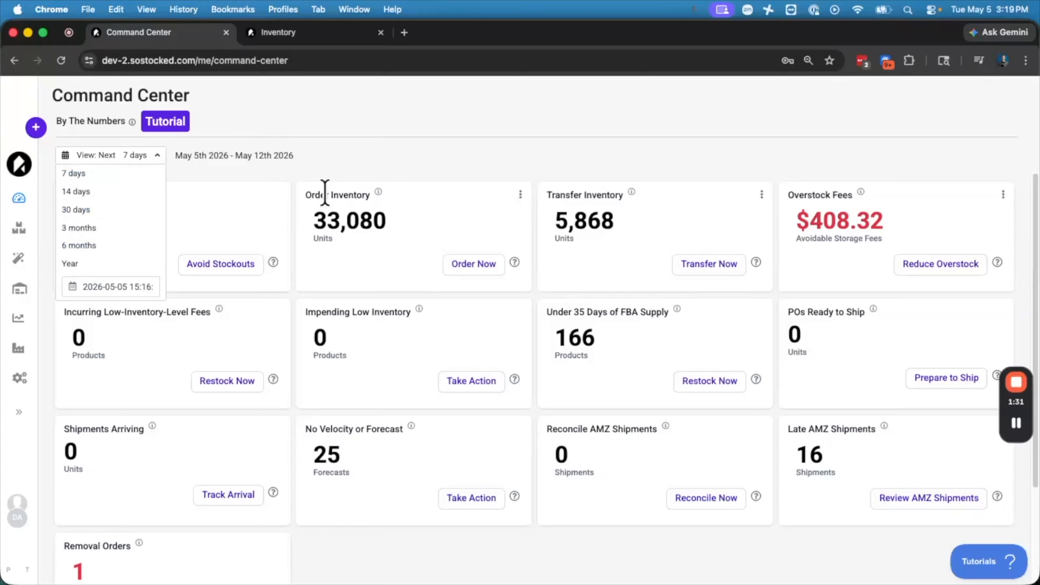
left_click(383, 157)
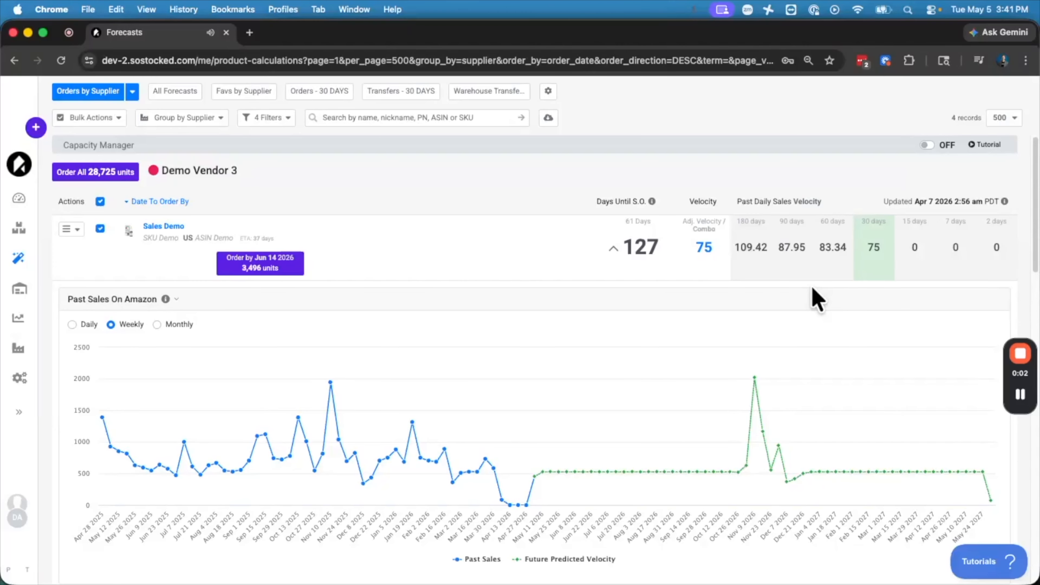
Scroll through the product's inventory timeline to examine daily warehouse inventory, FBA inventory, inbound orders and daily velocity.
scroll(814, 299, "down", 8)
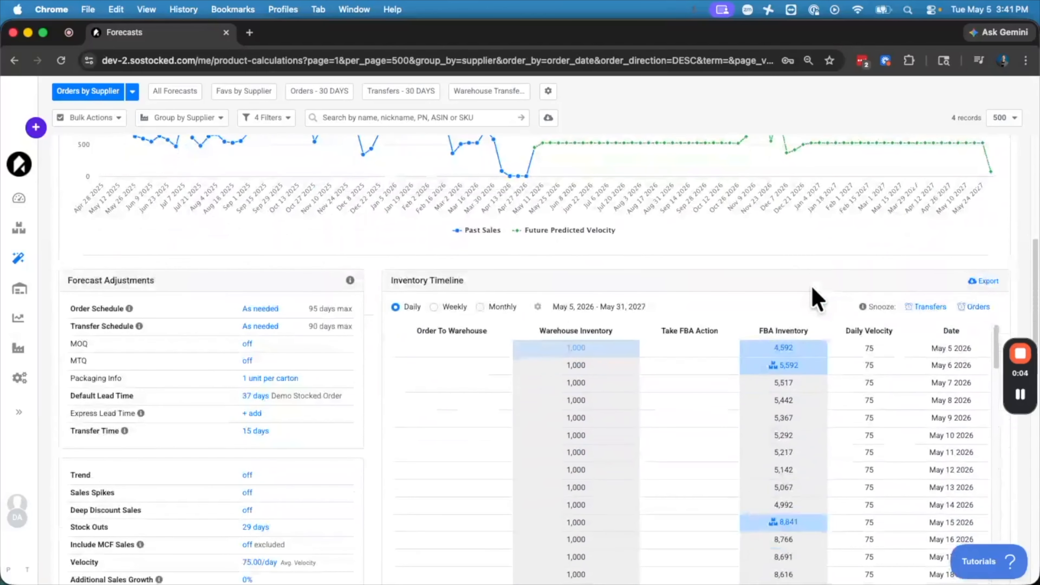
scroll(815, 299, "down", 2)
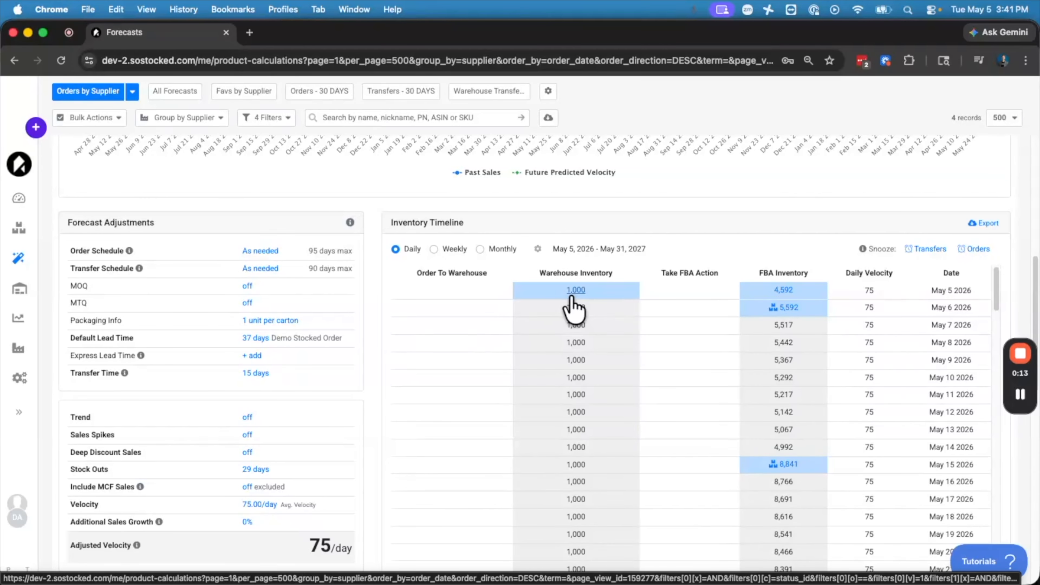
scroll(573, 302, "down", 20)
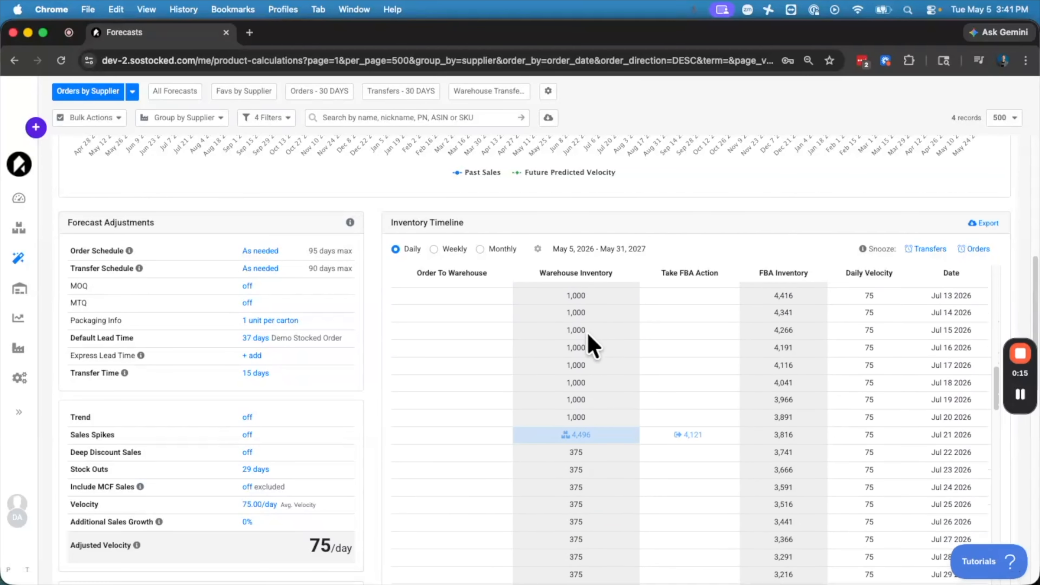
scroll(590, 346, "down", 20)
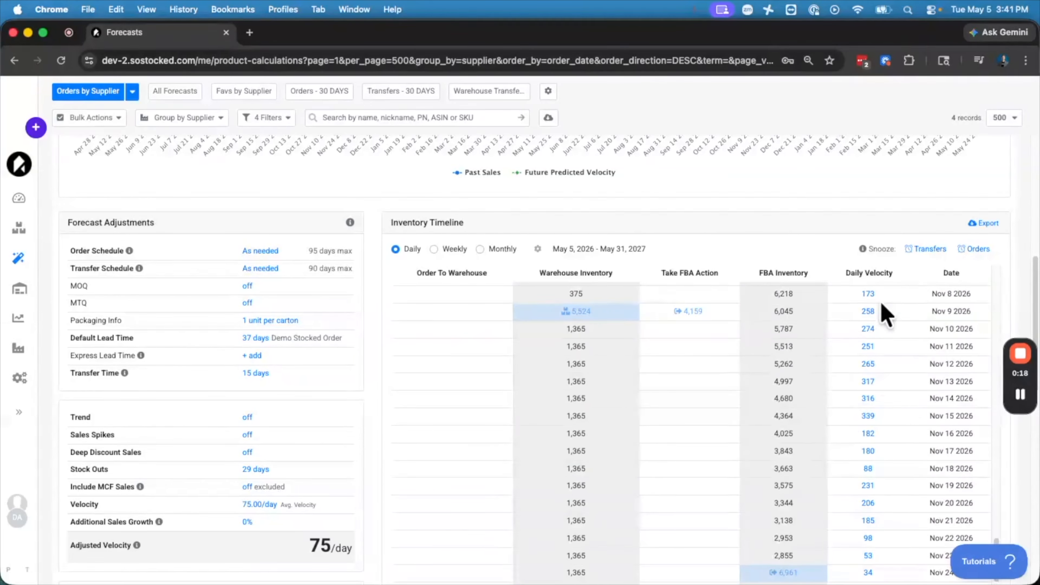
scroll(883, 381, "down", 10)
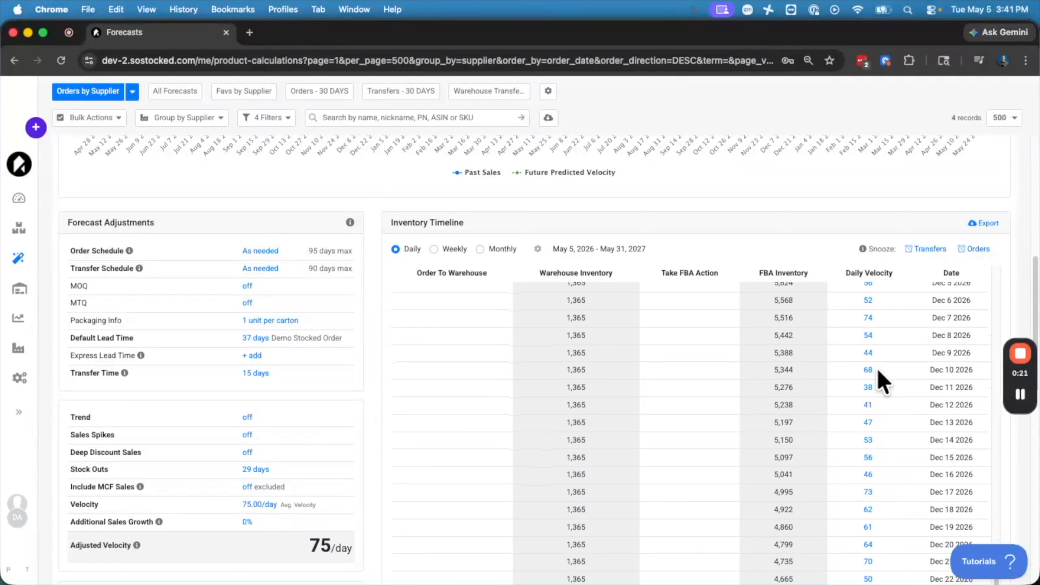
scroll(877, 370, "down", 5)
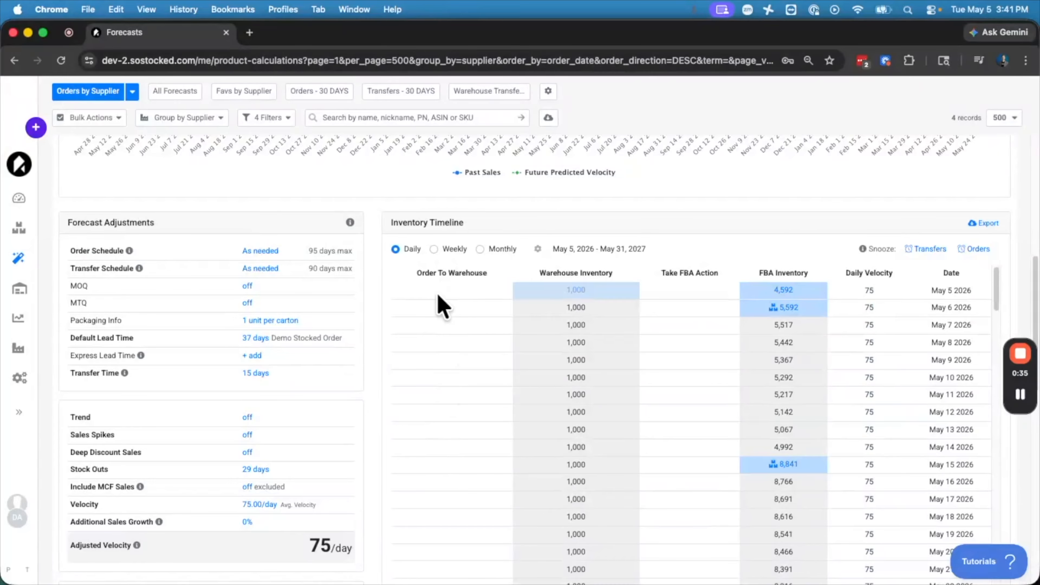
left_click(585, 294)
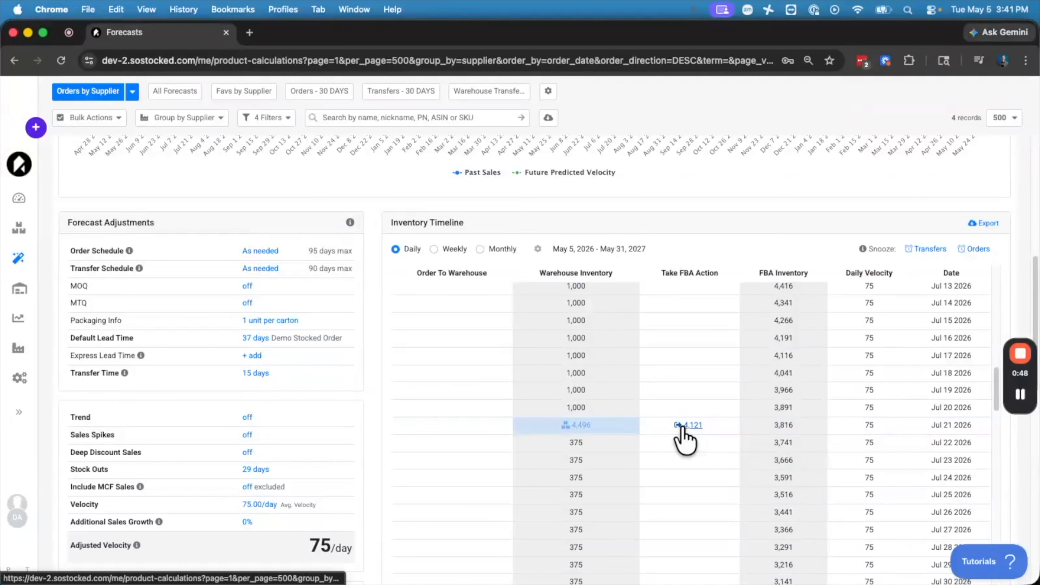
scroll(797, 434, "down", 5)
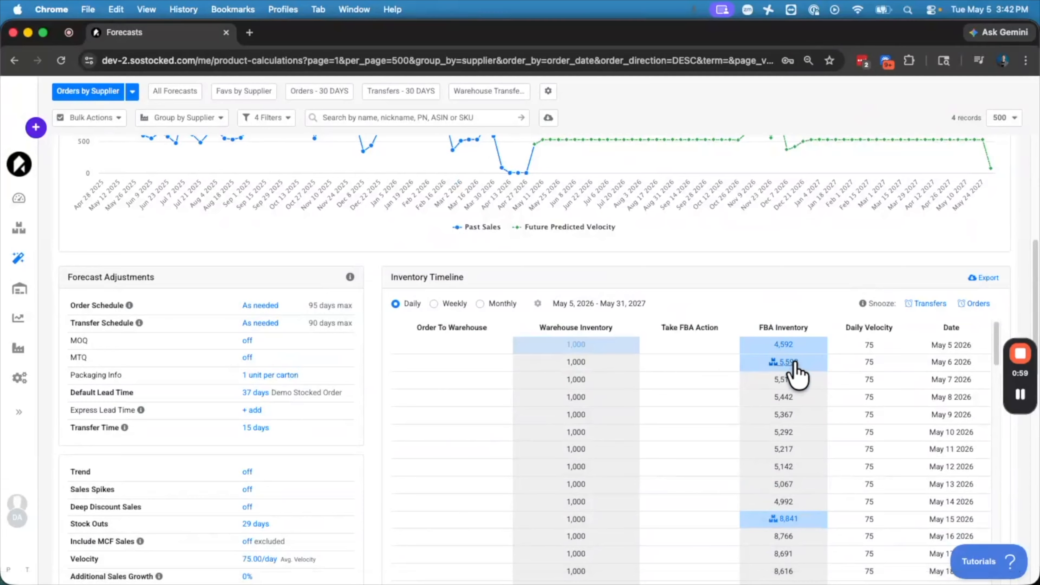
left_click(783, 362)
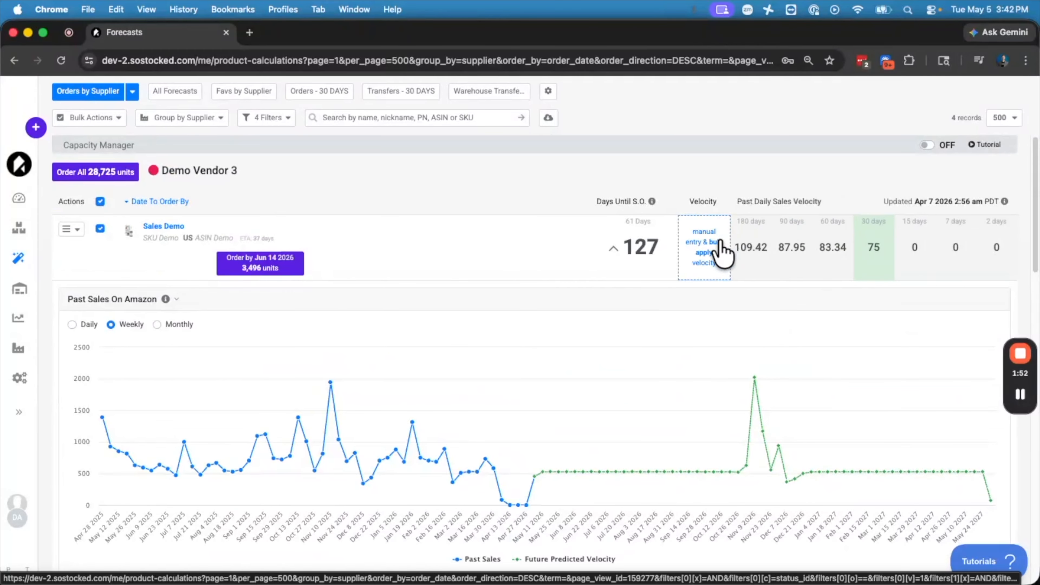
Open the product's velocity settings, choose Last Year Sales as default velocity, and close the dialog without saving.
left_click(723, 252)
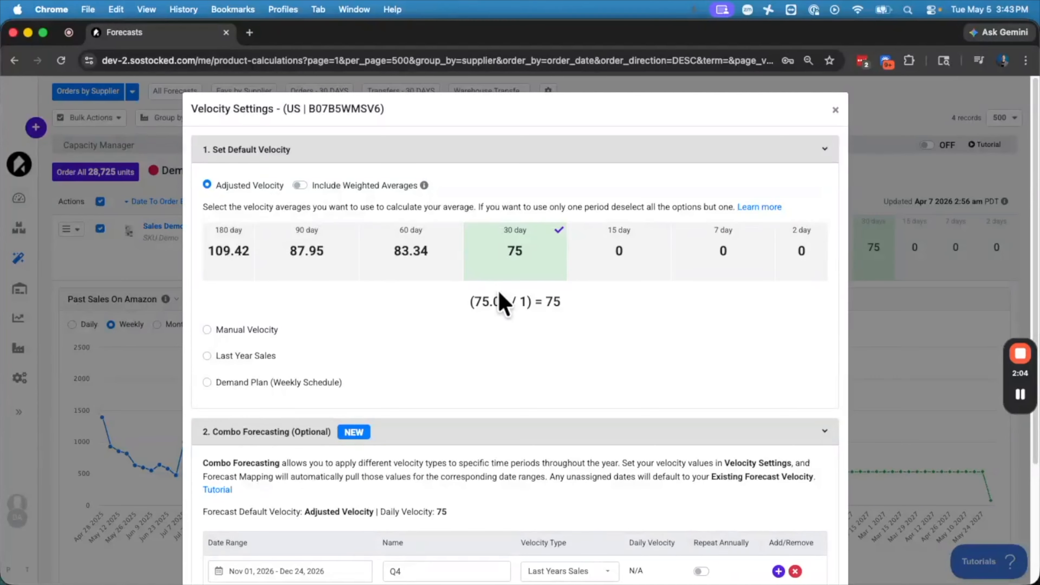
left_click(207, 356)
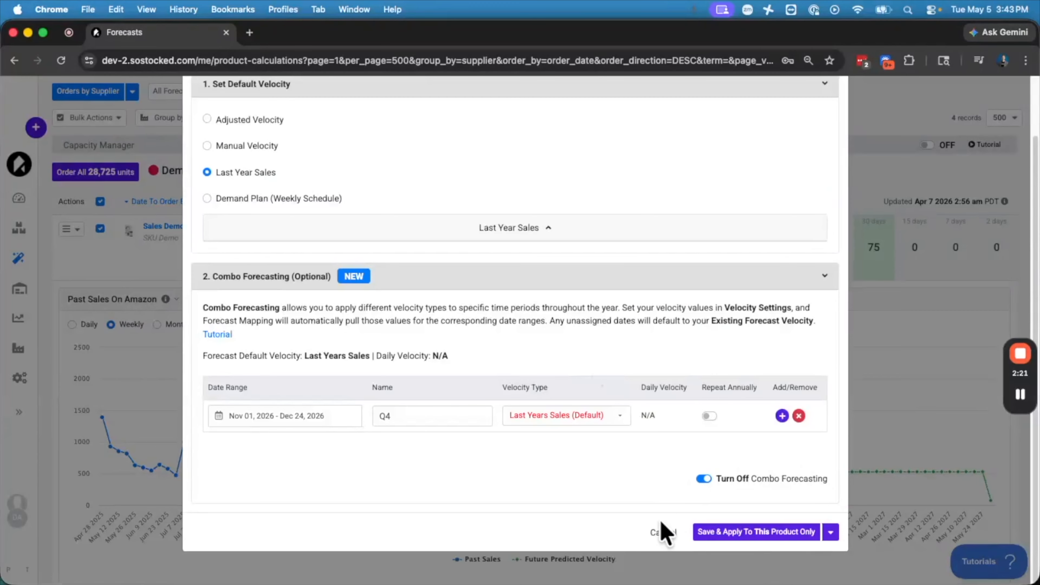
scroll(614, 401, "up", 3)
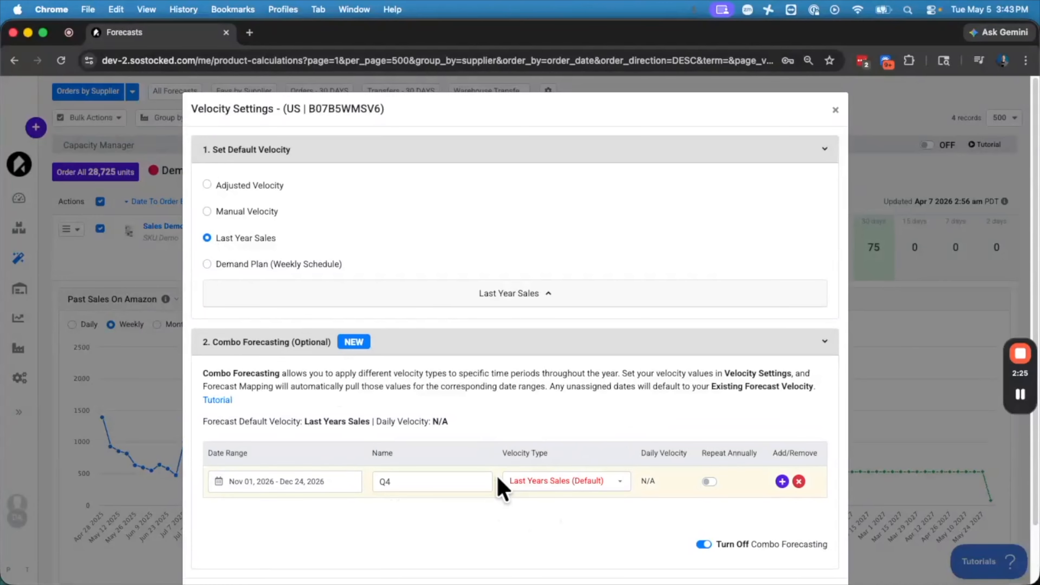
left_click(836, 110)
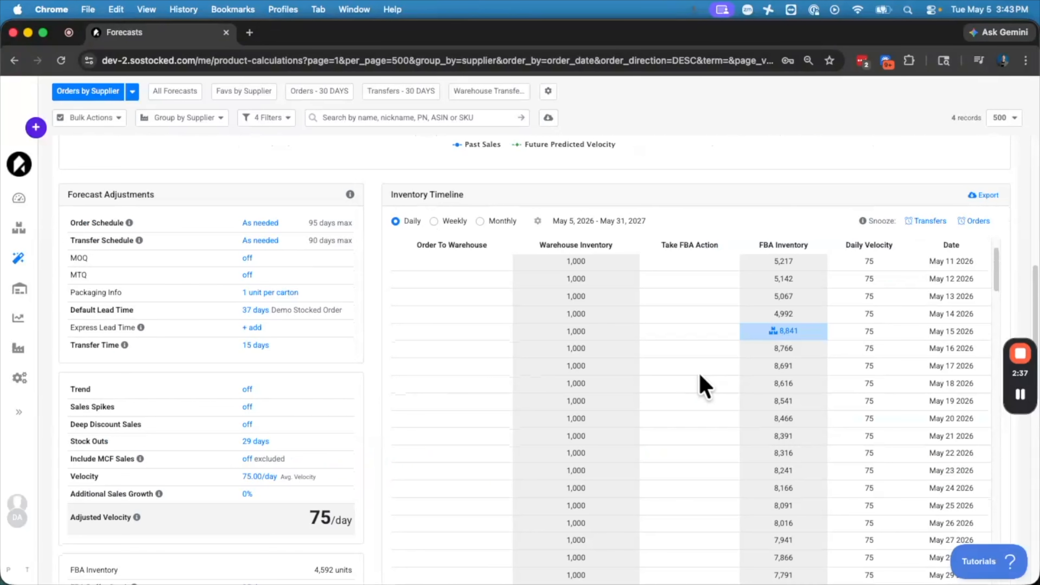
Open the combo forecast details behind the November 1 2026 daily velocity in the timeline, then close them.
scroll(728, 387, "down", 20)
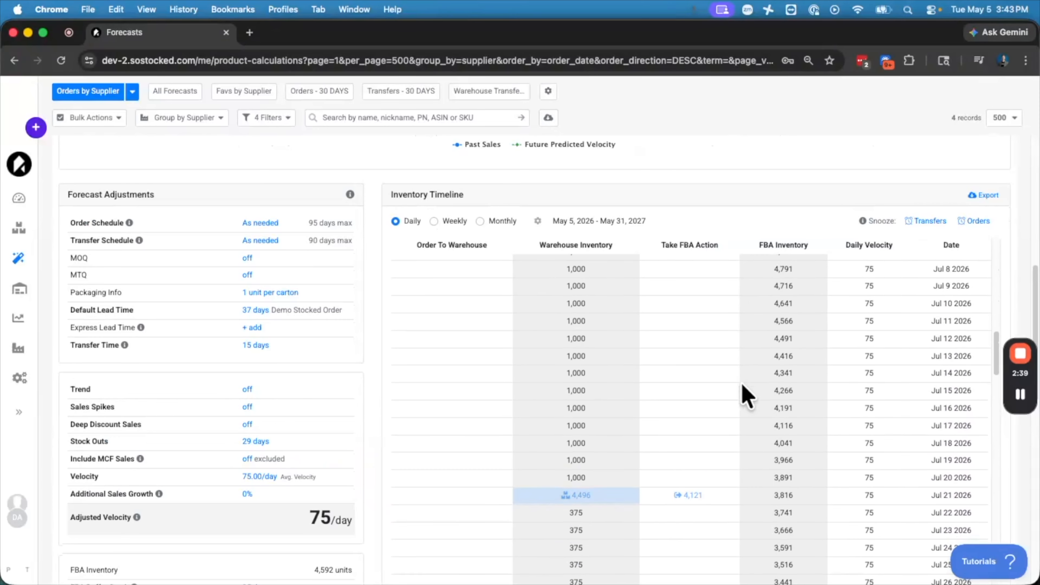
scroll(742, 386, "down", 20)
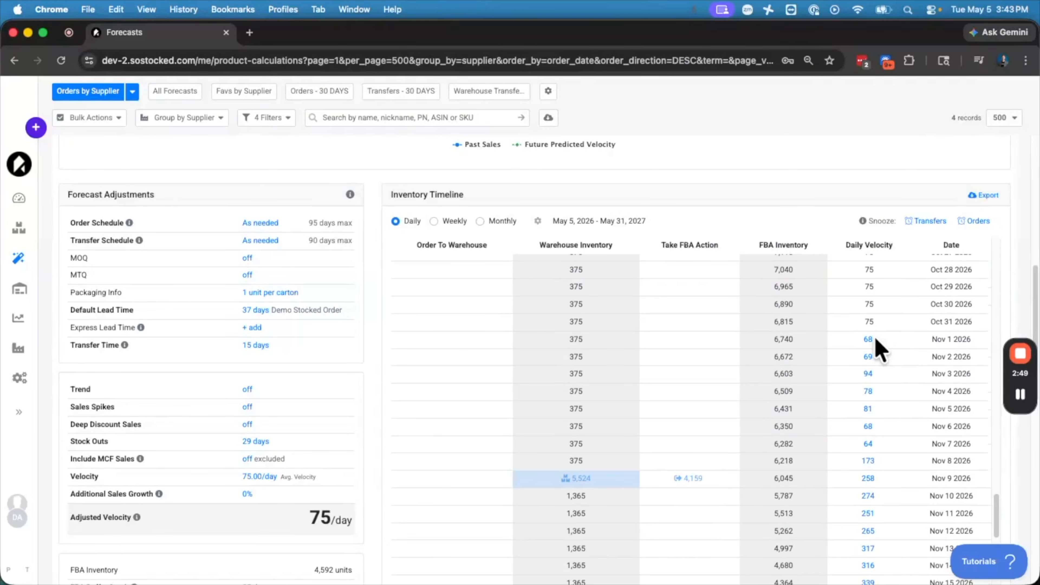
left_click(875, 339)
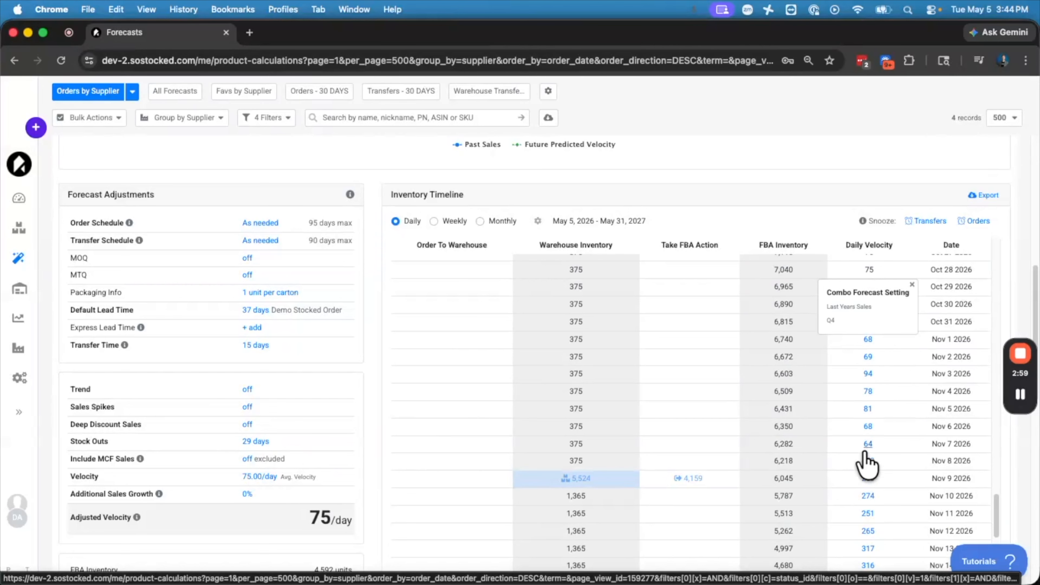
left_click(911, 285)
Scroll back up through the inventory timeline to its first date, reviewing the planned orders and transfers.
scroll(865, 383, "up", 3)
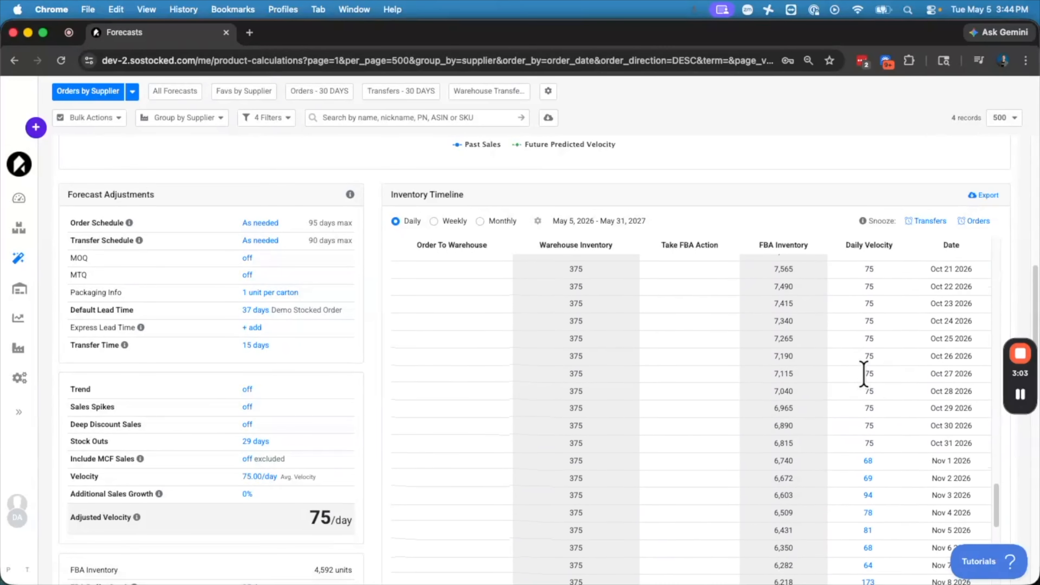
scroll(864, 373, "up", 9)
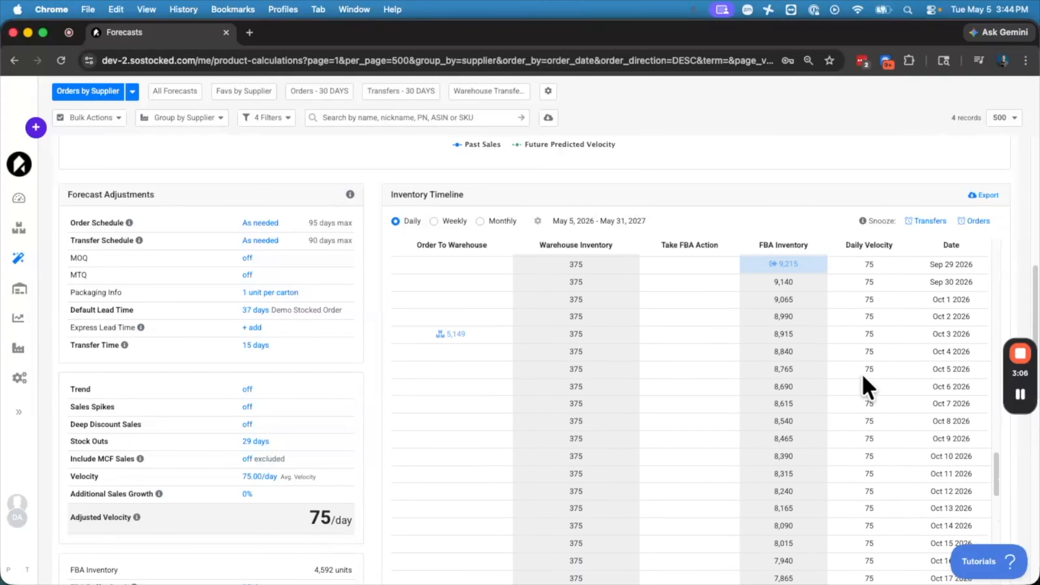
scroll(864, 381, "up", 3)
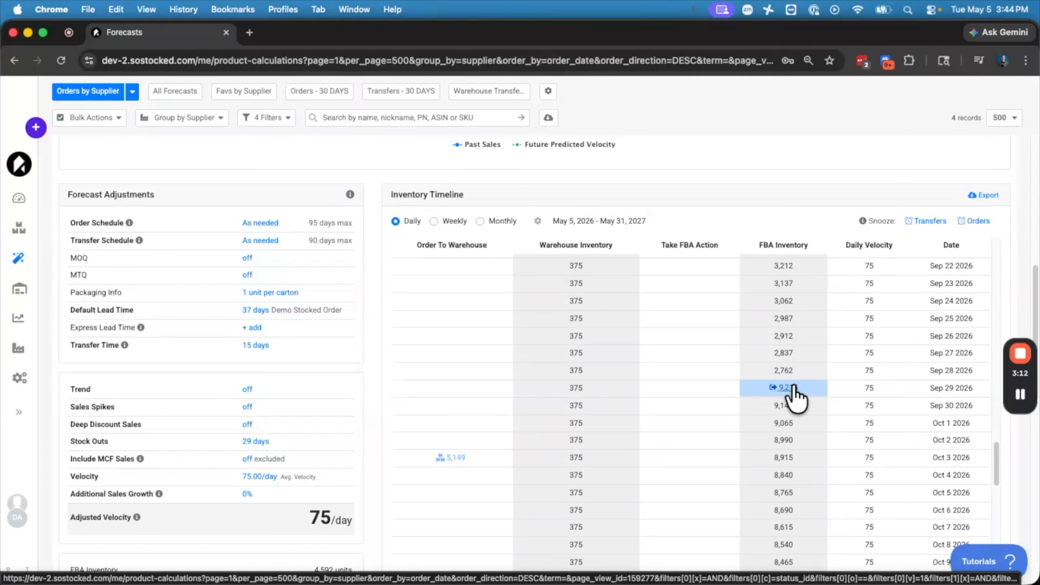
scroll(795, 396, "up", 5)
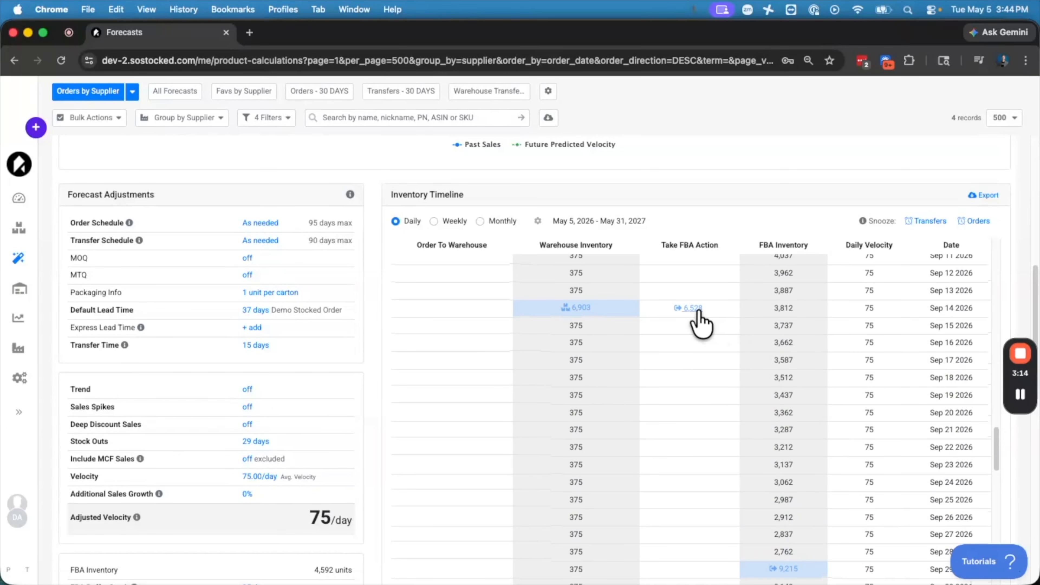
scroll(572, 311, "up", 1)
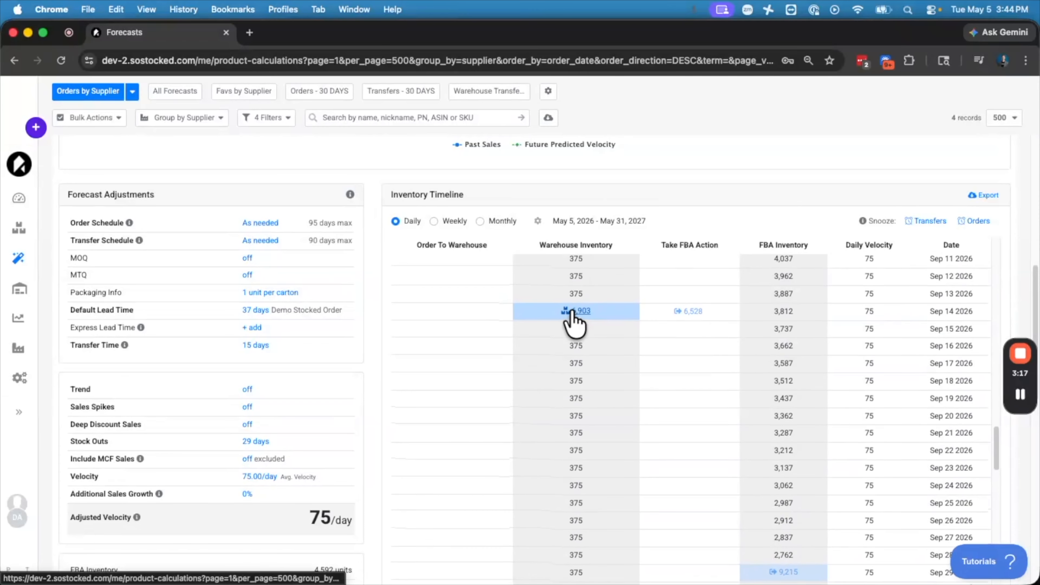
scroll(572, 317, "up", 15)
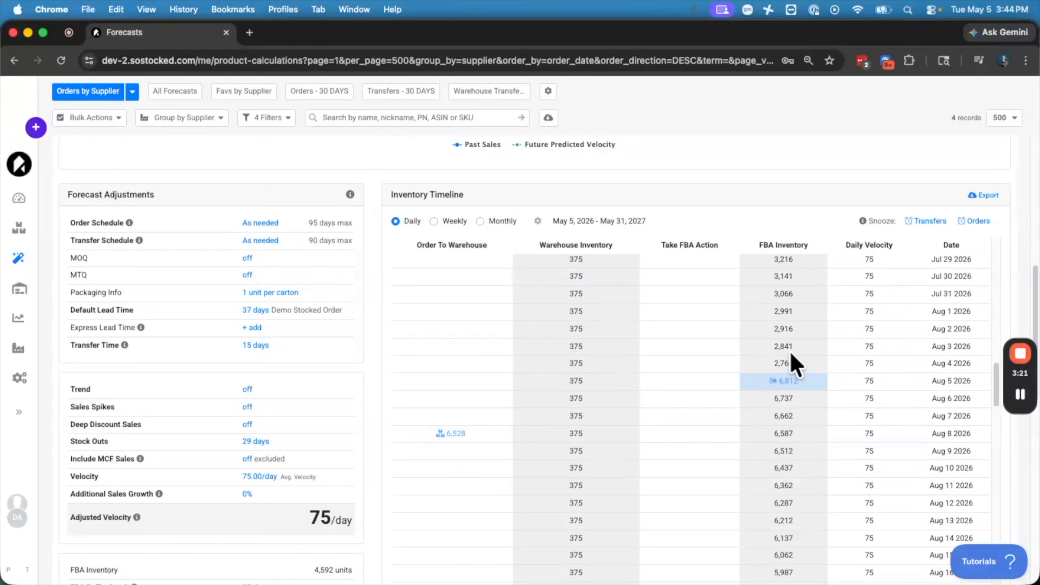
scroll(792, 365, "up", 1)
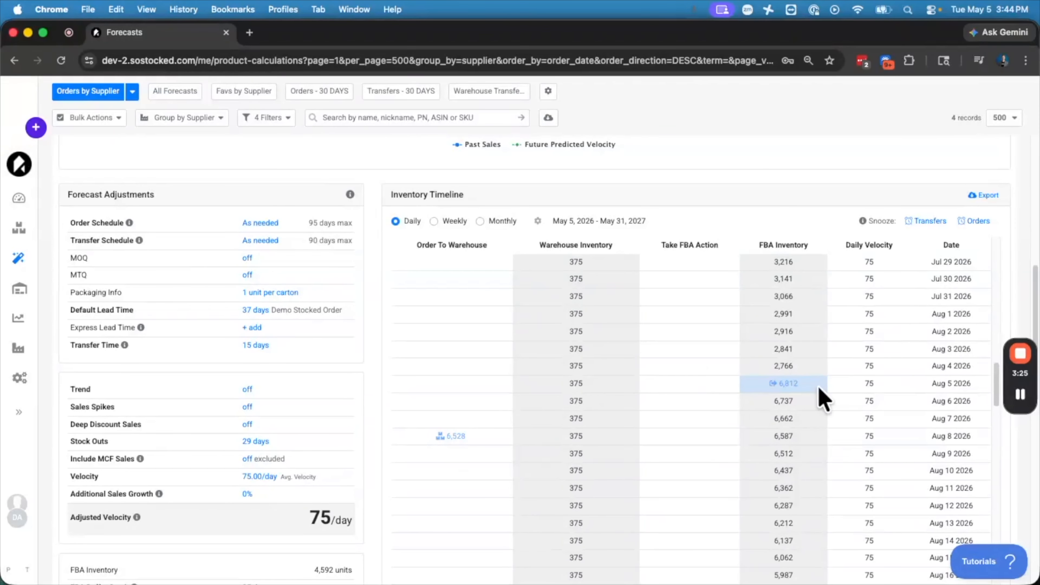
scroll(796, 385, "up", 7)
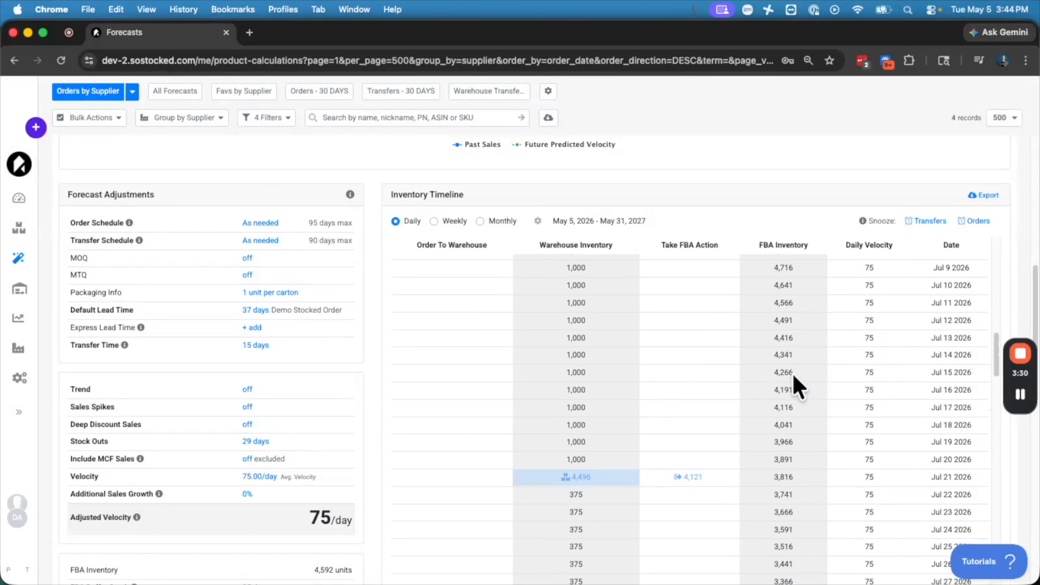
scroll(797, 385, "up", 15)
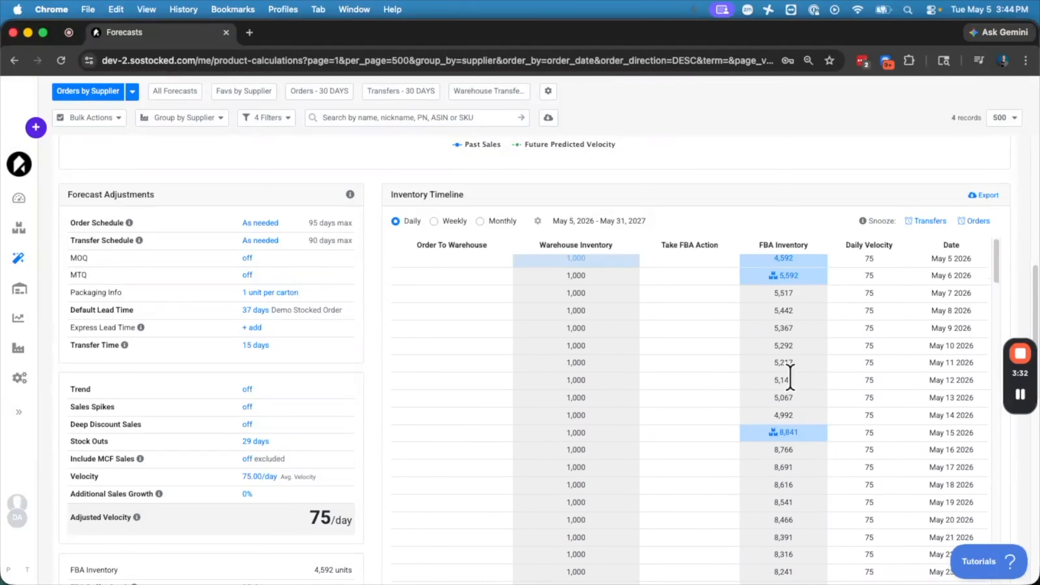
scroll(791, 377, "up", 3)
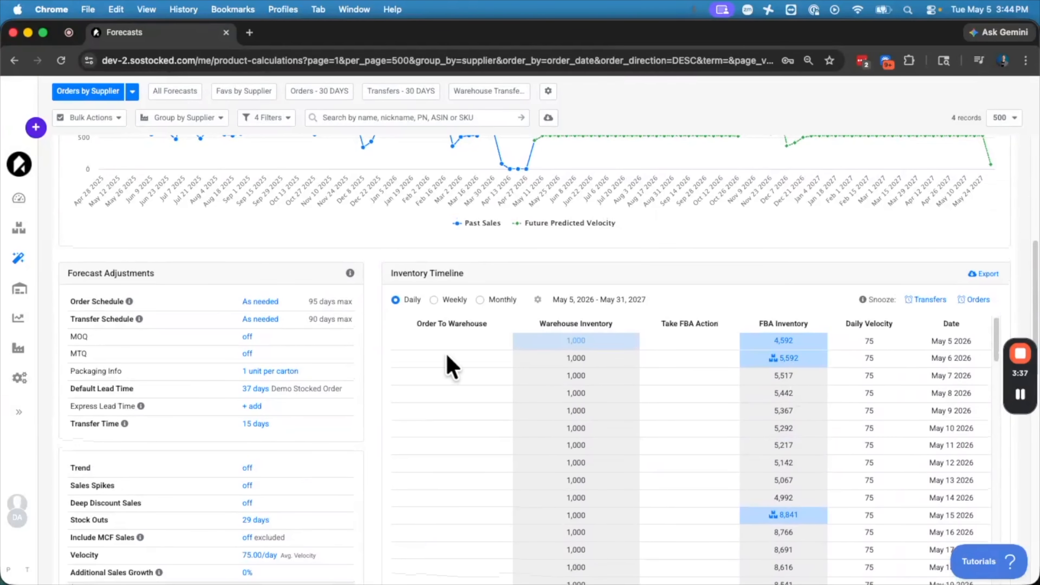
scroll(448, 360, "up", 6)
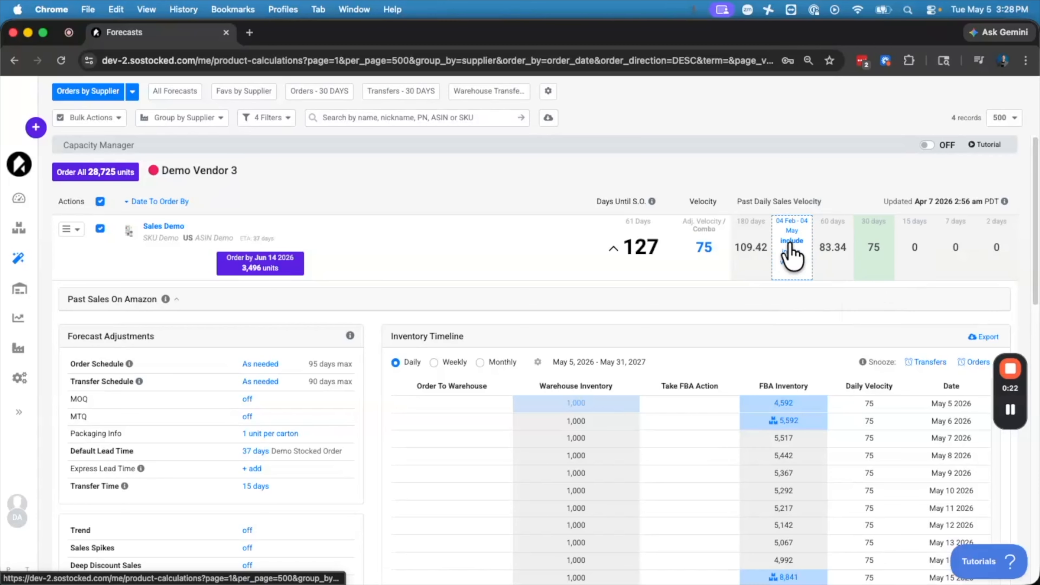
Reopen the velocity settings and pick Last Year Sales as the default velocity.
left_click(696, 250)
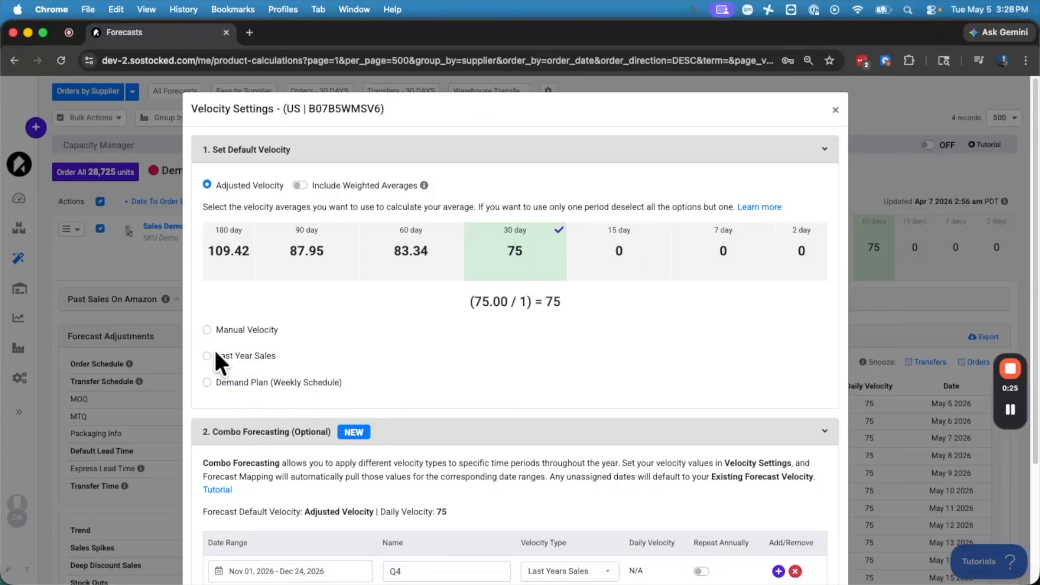
left_click(207, 356)
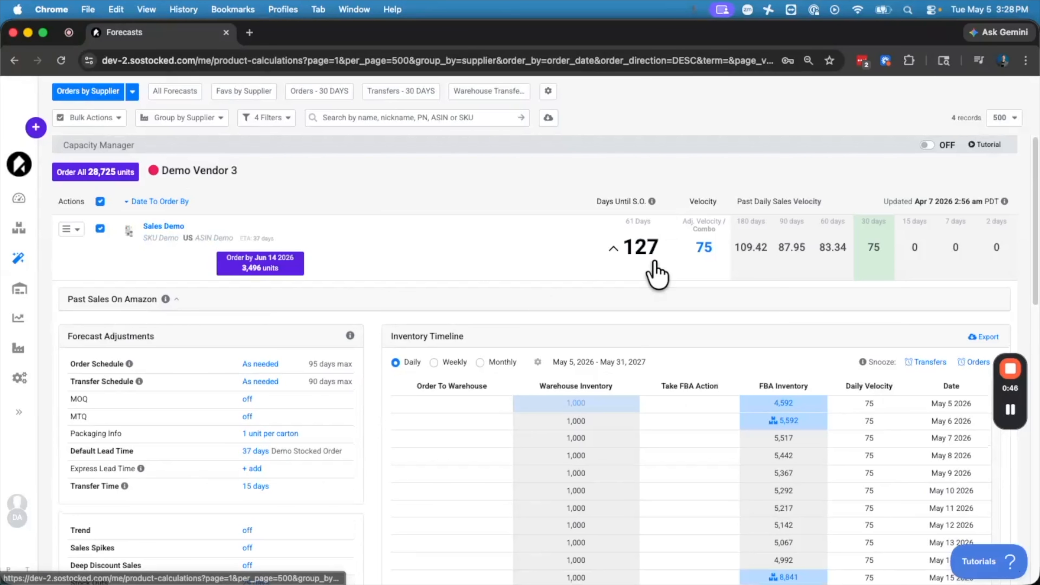
Open the Stock Outs forecast adjustment, review its dated include-in-forecast list, and close it.
scroll(441, 251, "down", 5)
left_click(254, 312)
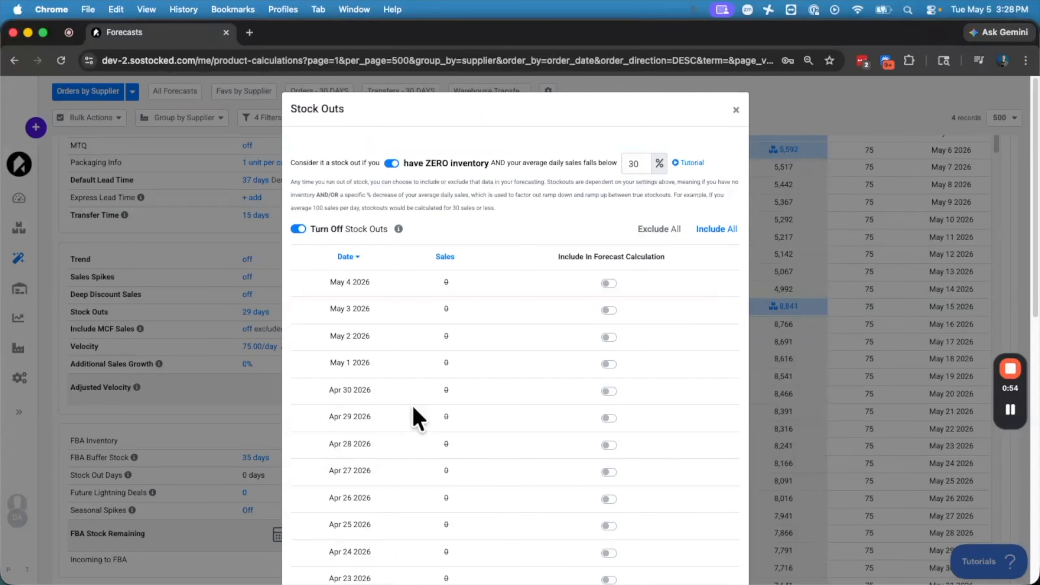
scroll(417, 418, "down", 5)
scroll(417, 417, "up", 5)
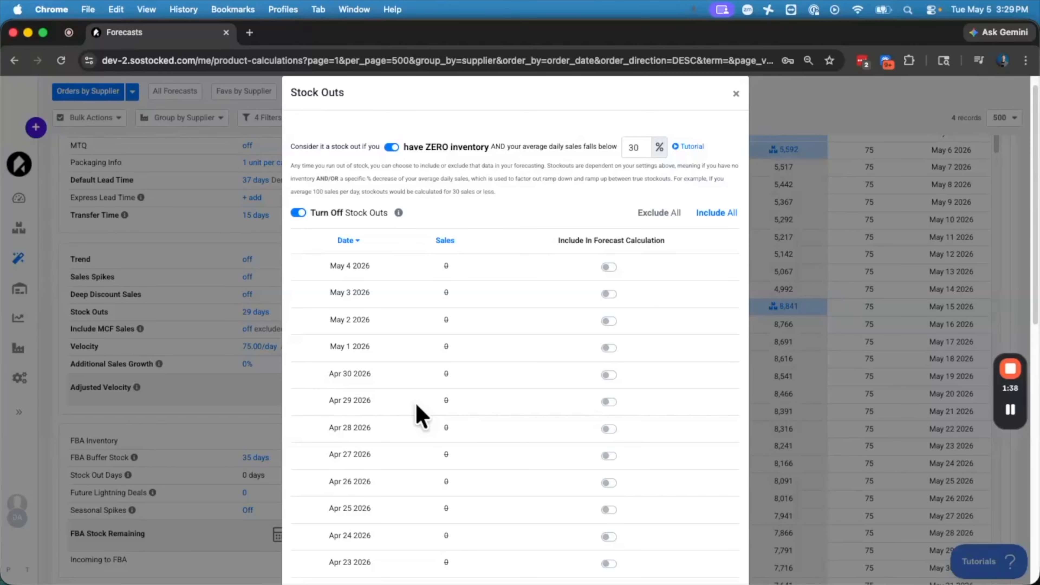
left_click(736, 93)
scroll(350, 273, "up", 5)
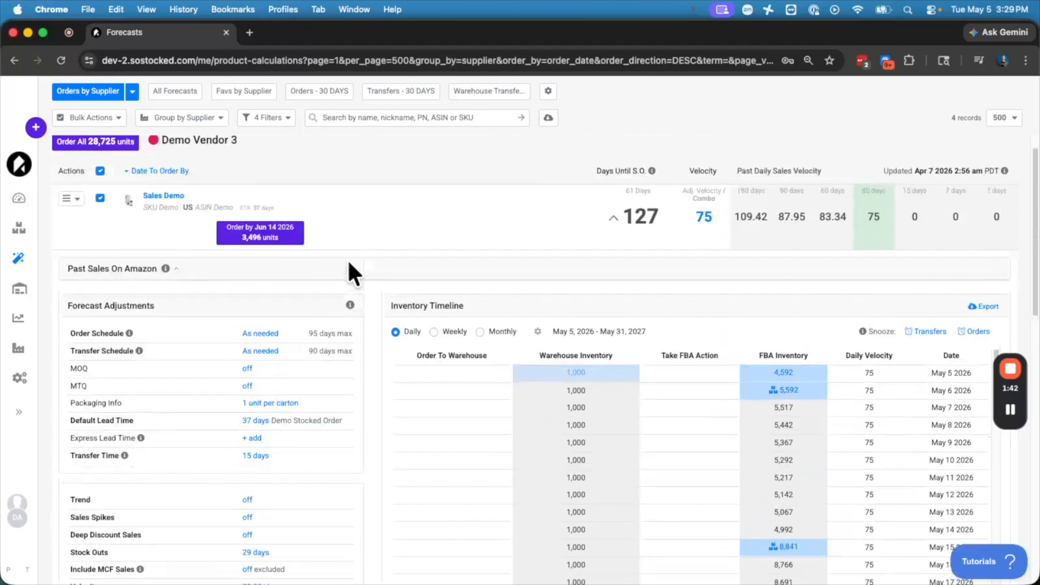
Open the product's Order Schedule settings, review the buffer and max stock days, and close the dialog.
left_click(256, 334)
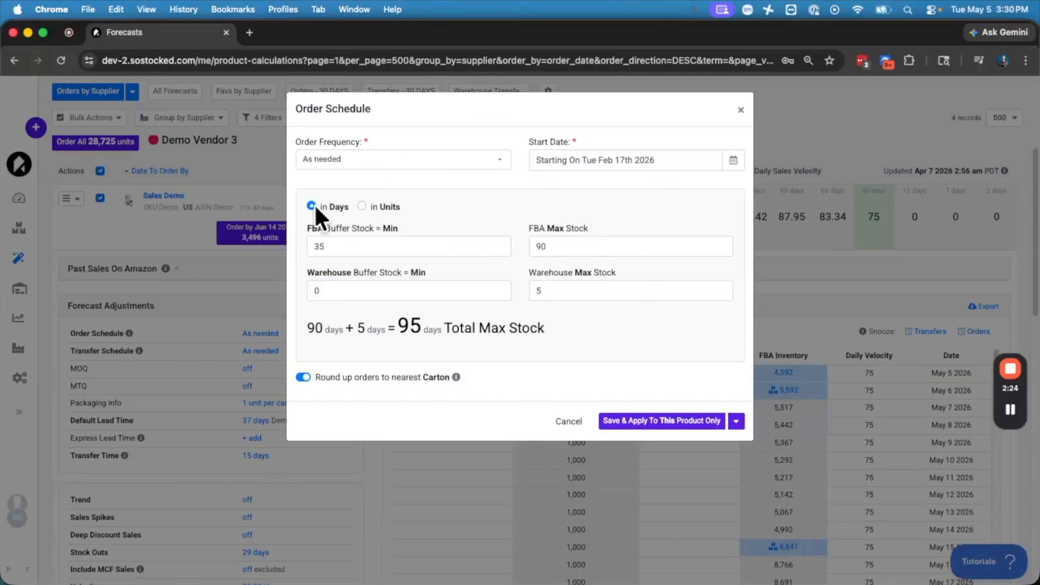
key("BackSpace")
left_click(740, 110)
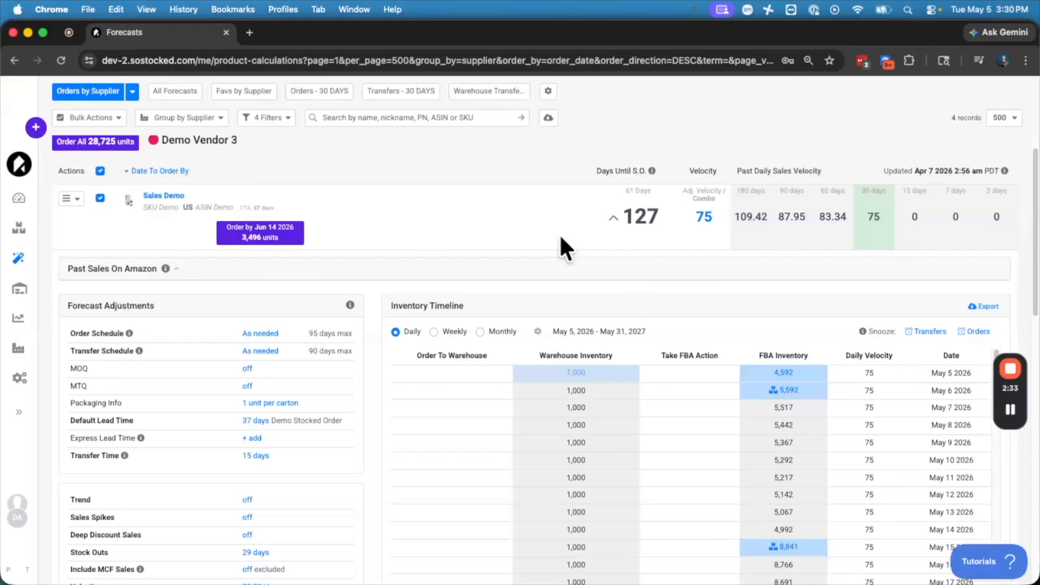
Scroll through the inventory timeline and open the transfer entry around late November 2026 to review it.
scroll(871, 547, "down", 10)
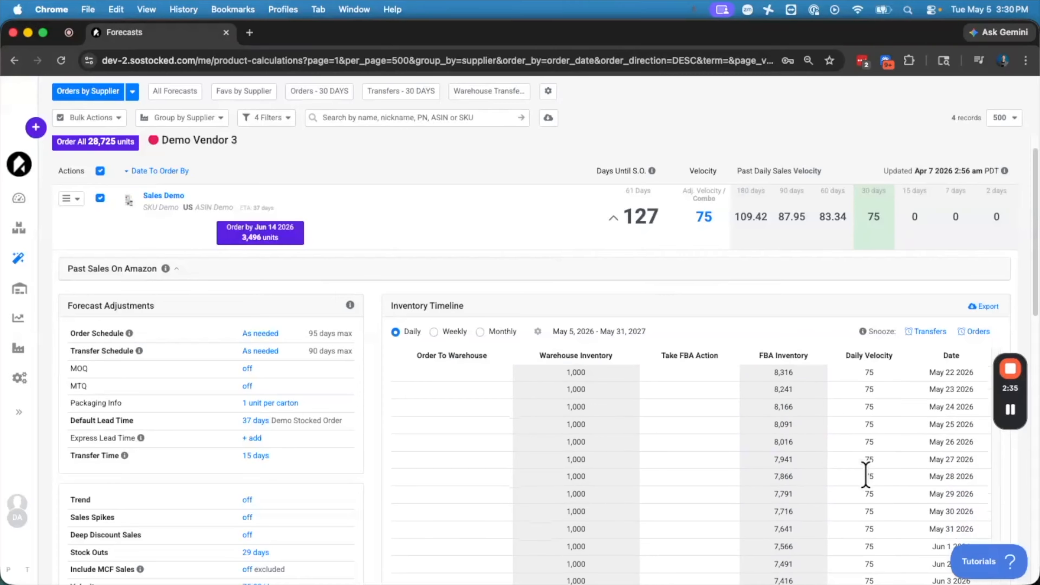
scroll(777, 448, "down", 20)
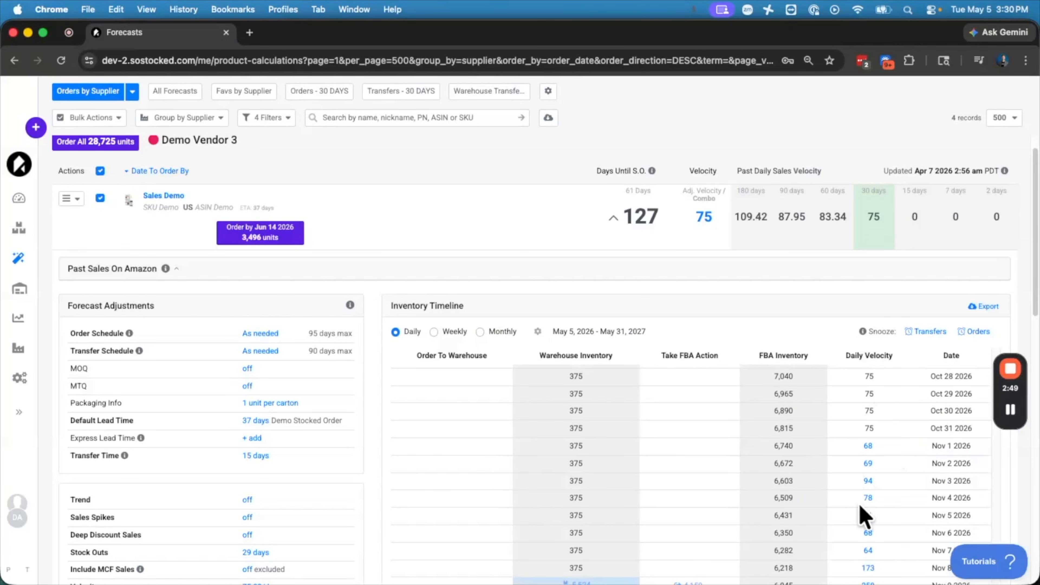
scroll(867, 529, "down", 3)
scroll(867, 528, "down", 6)
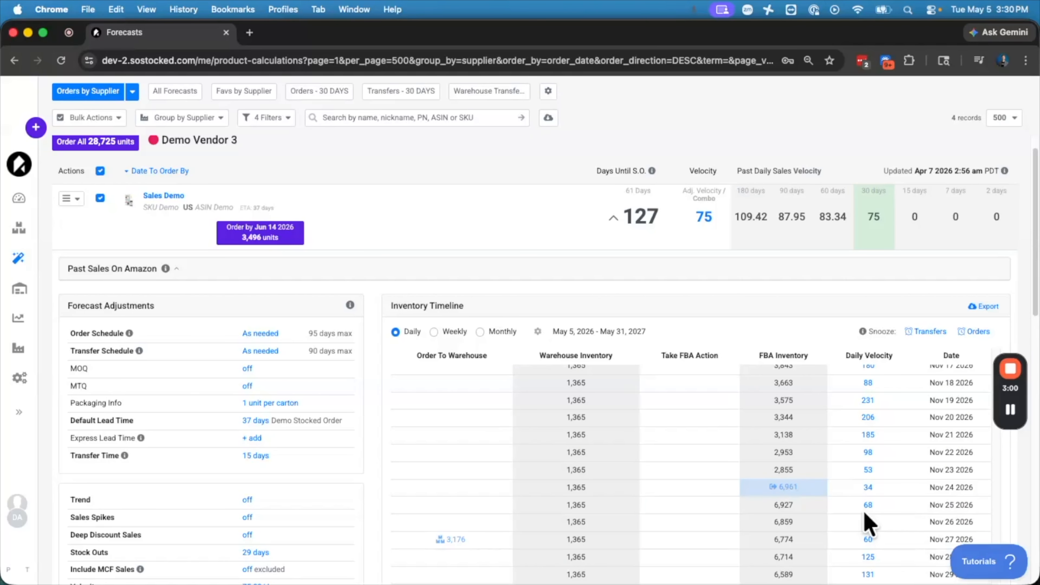
scroll(863, 522, "down", 1)
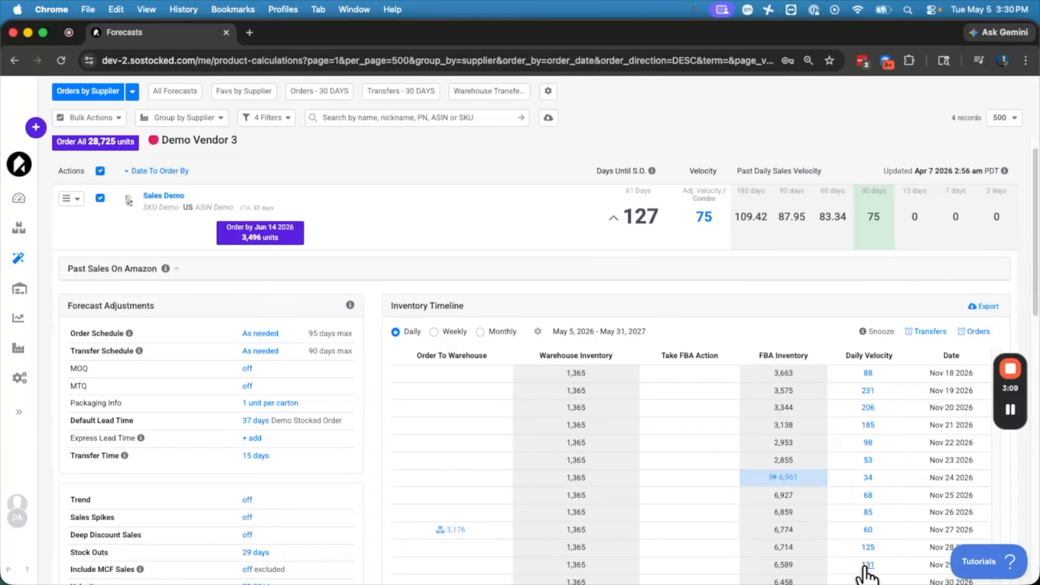
left_click(815, 484)
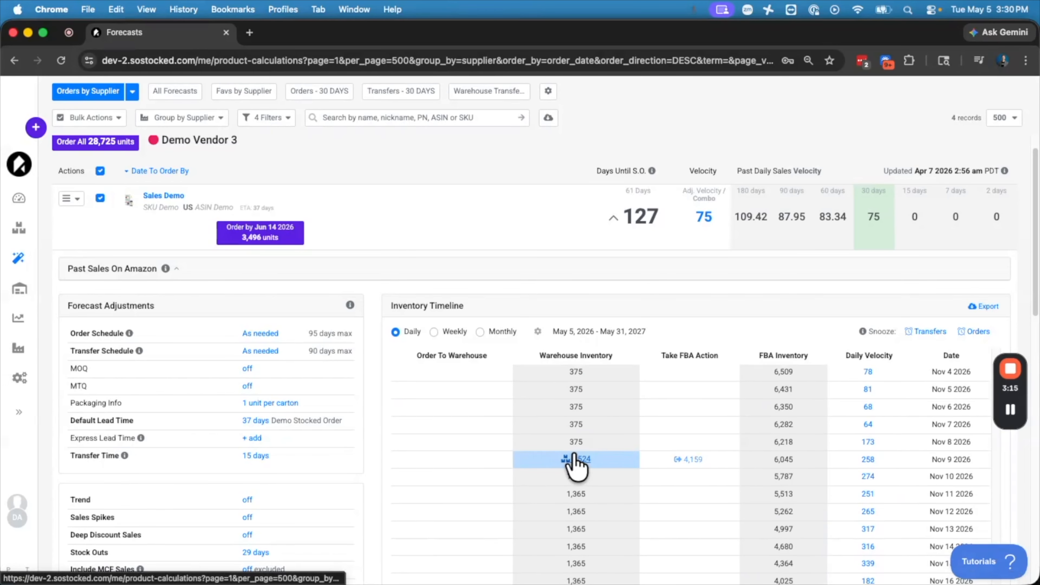
scroll(575, 461, "up", 10)
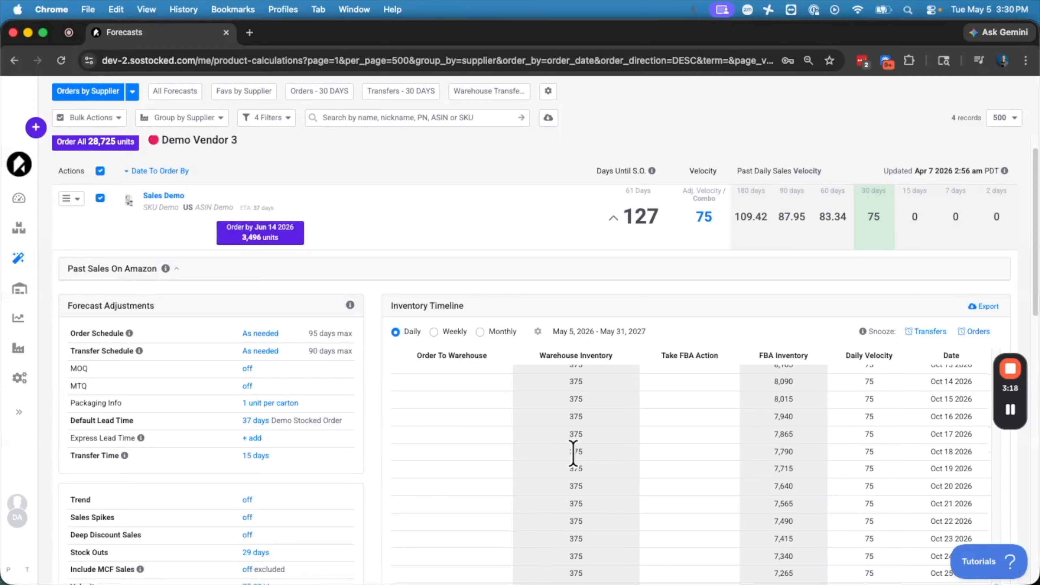
scroll(573, 454, "up", 5)
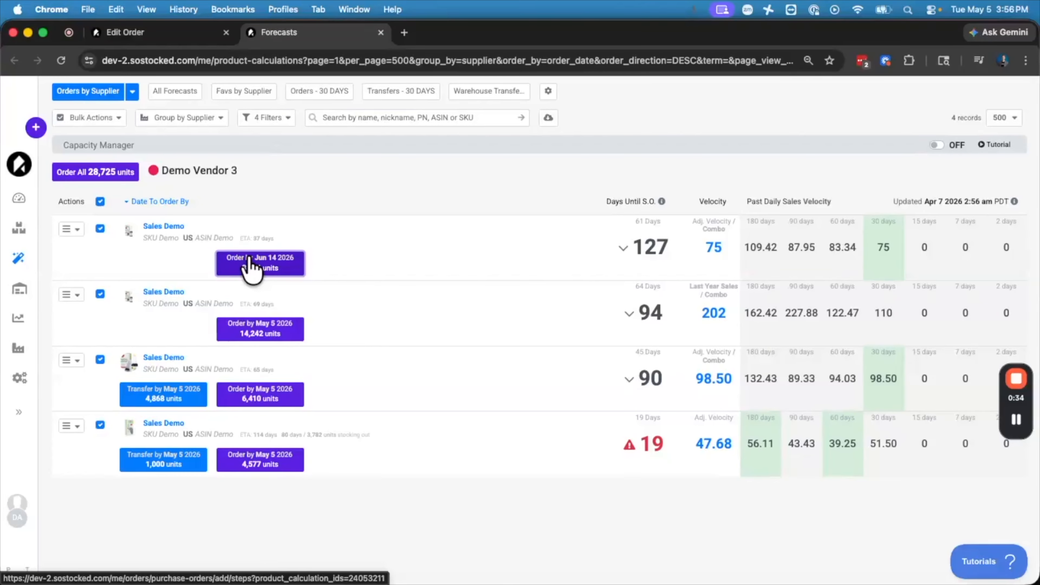
Create a purchase order from the Order by Jun 14 2026 suggestion for 3,496 units and save it for preview.
left_click(250, 264)
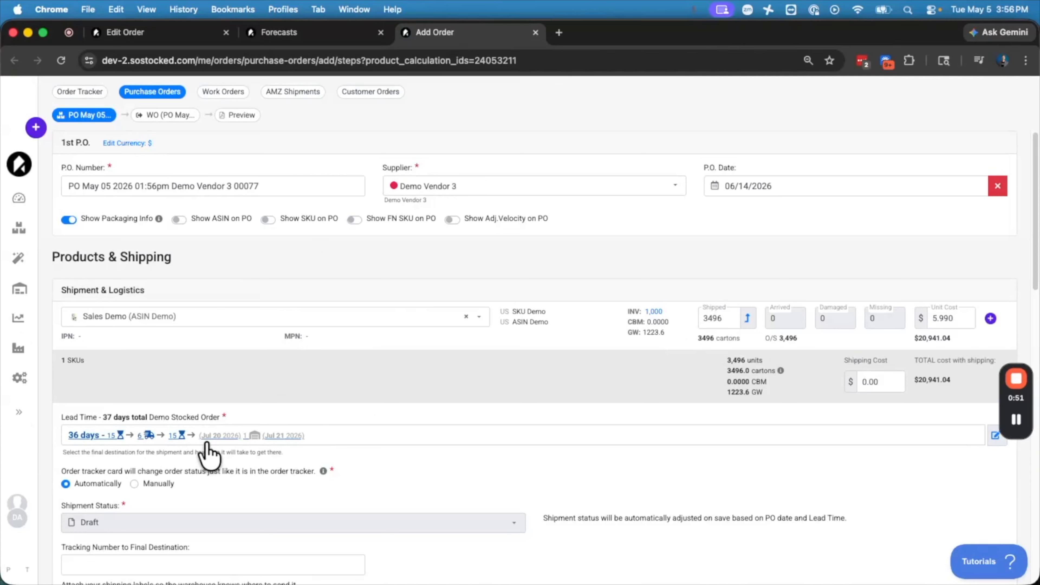
scroll(327, 453, "down", 1)
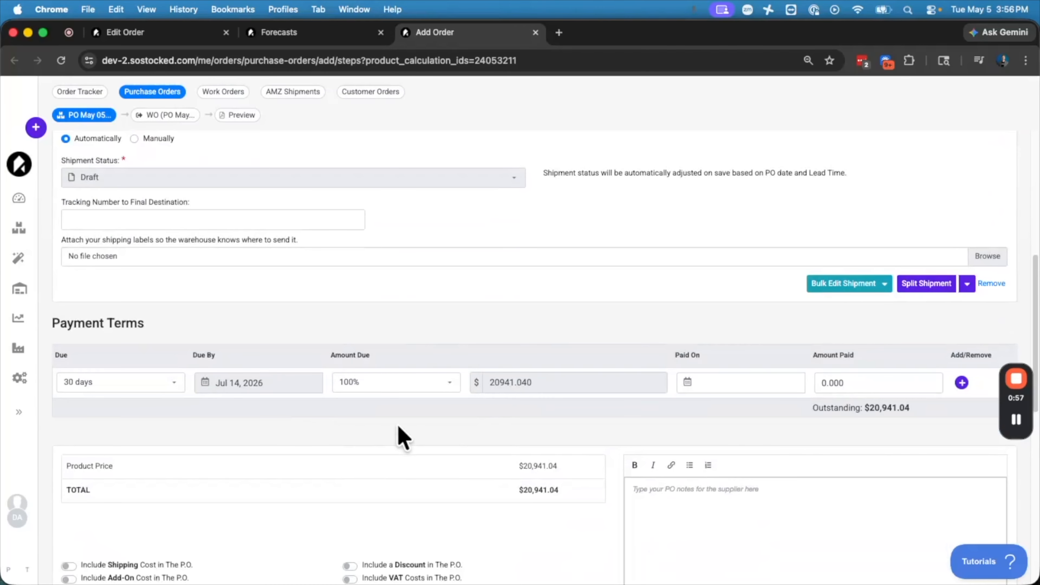
scroll(395, 430, "down", 3)
scroll(395, 430, "down", 5)
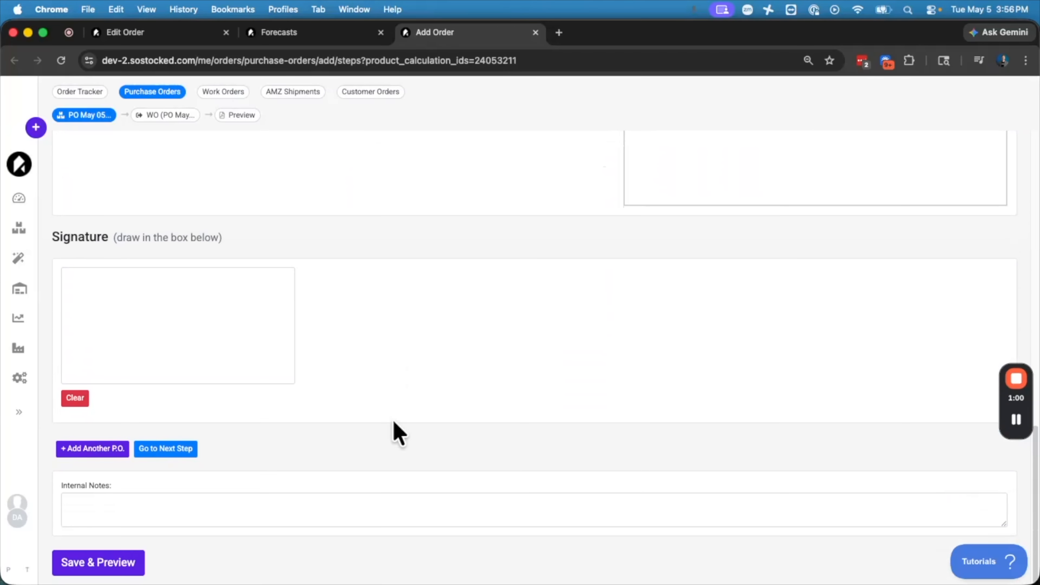
left_click(83, 561)
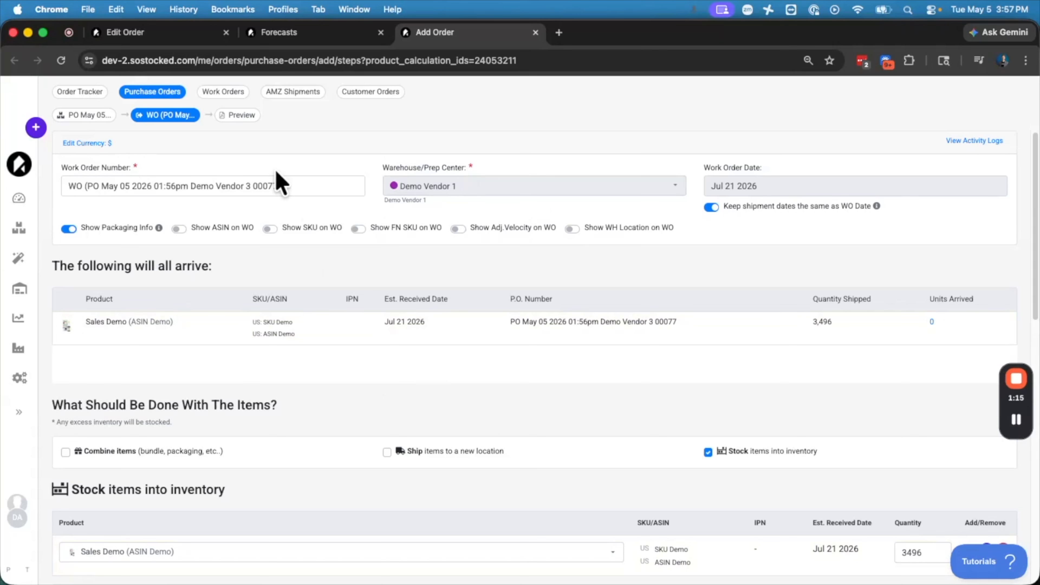
Go to the order preview, review the option to email the P.O. to the supplier, and close the send dialog.
left_click(236, 117)
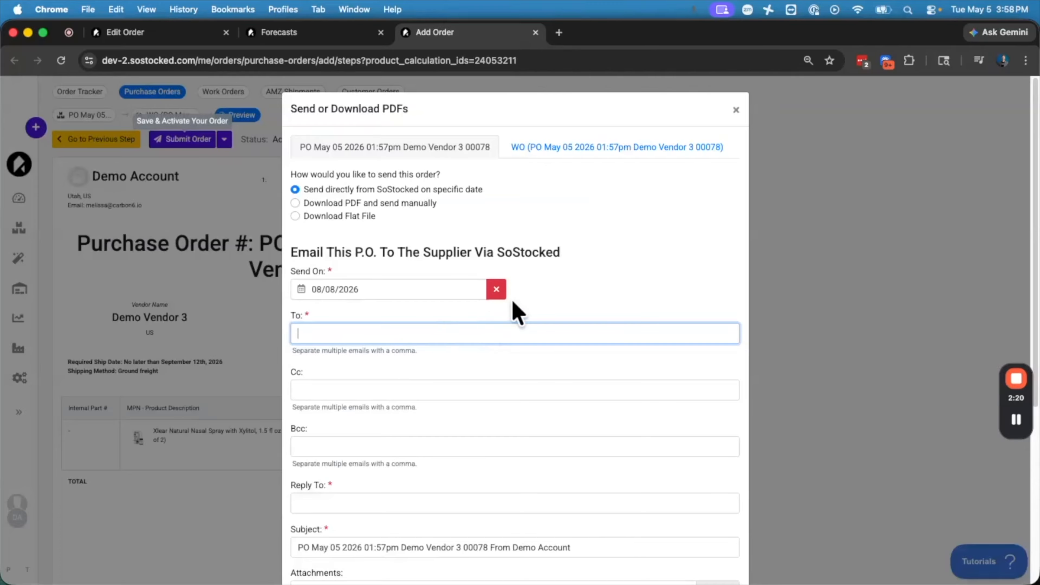
scroll(496, 377, "down", 10)
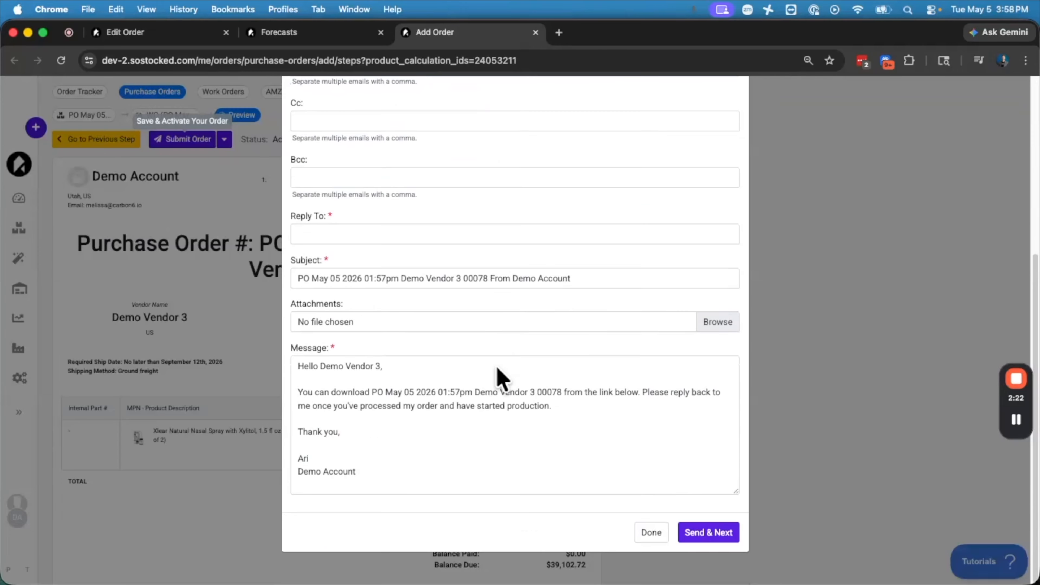
left_click(703, 530)
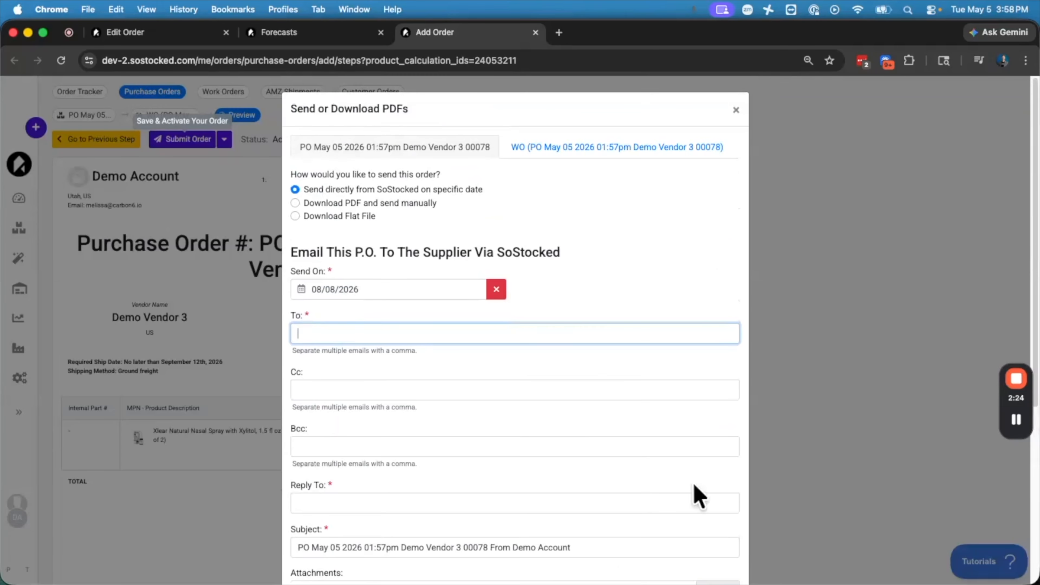
left_click(735, 110)
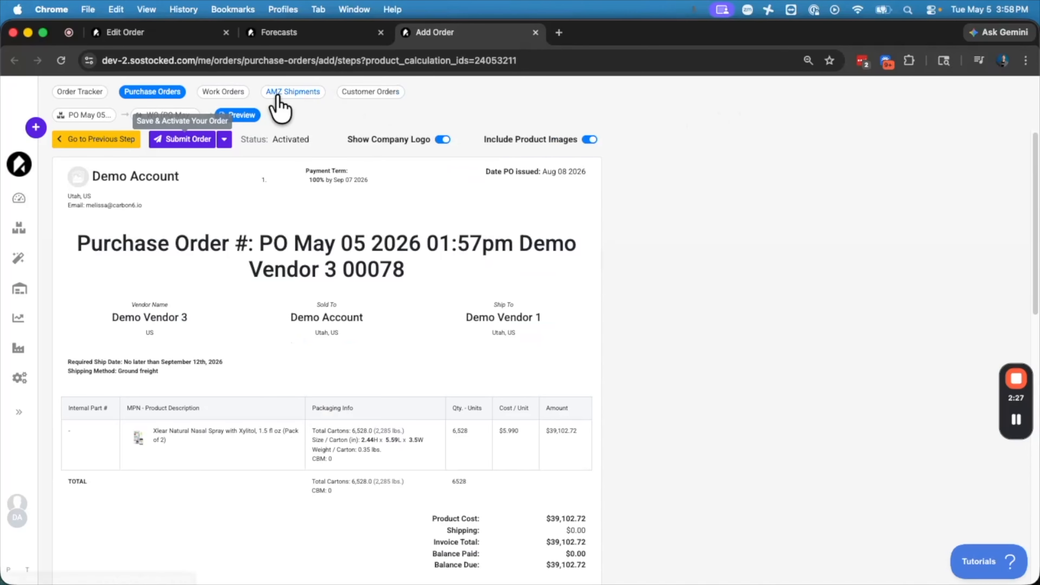
Open the Order Tracker board and look over its order columns.
left_click(80, 92)
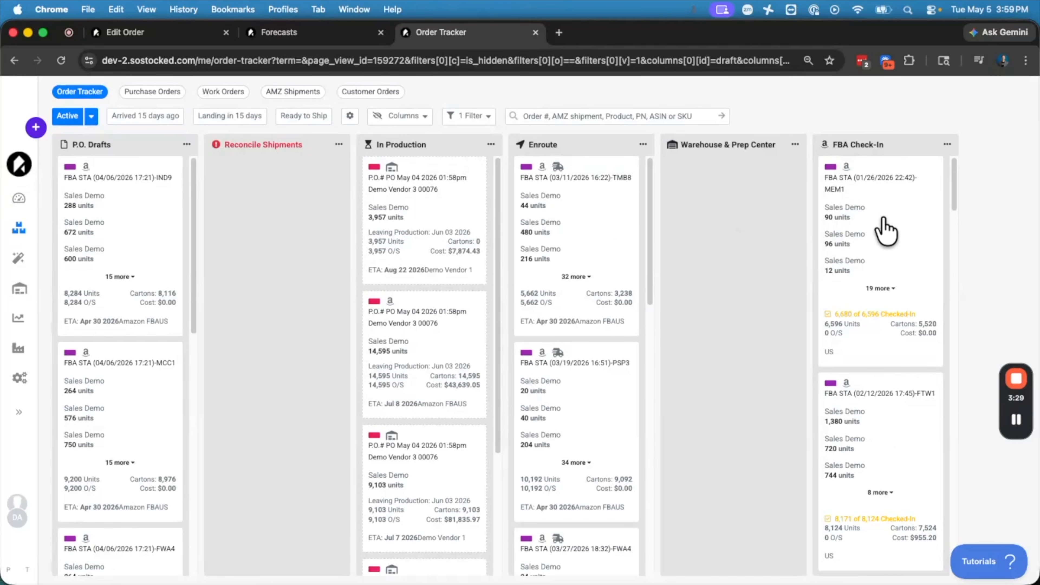
scroll(882, 330, "down", 2)
scroll(881, 330, "up", 2)
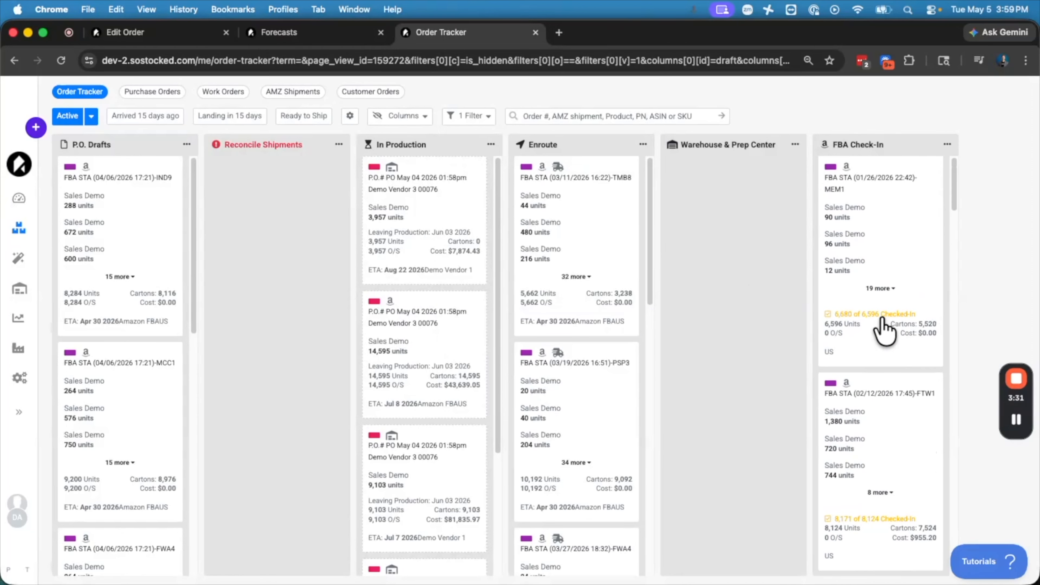
left_click(436, 226)
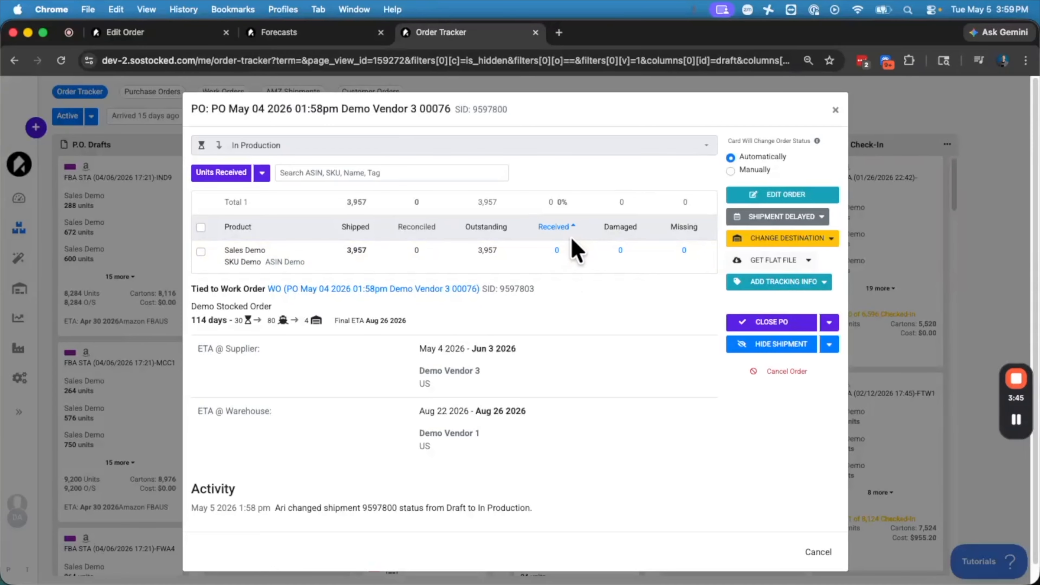
left_click(730, 171)
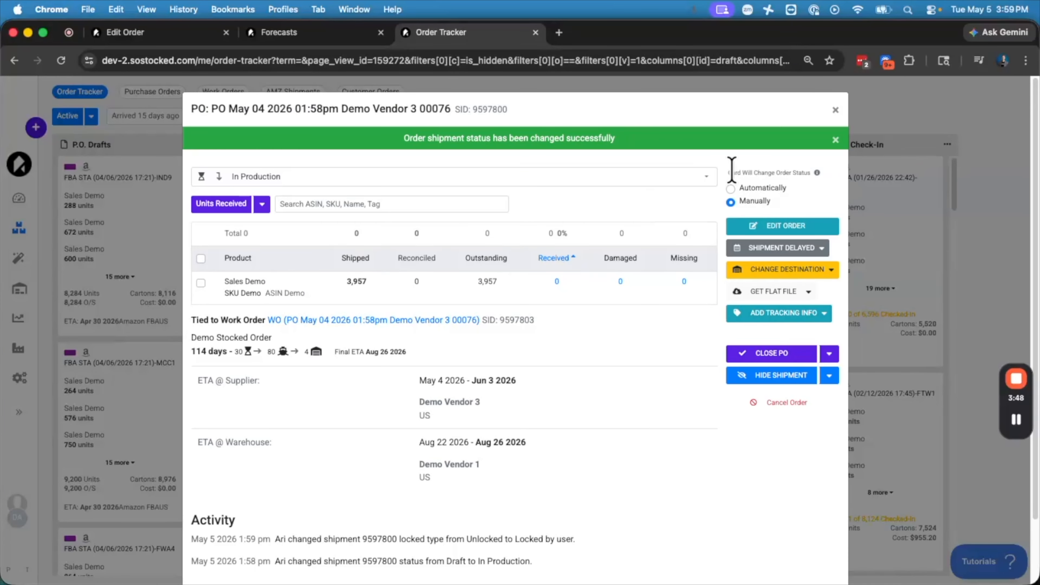
Close the PO, setting all outstanding units to Received.
left_click(499, 176)
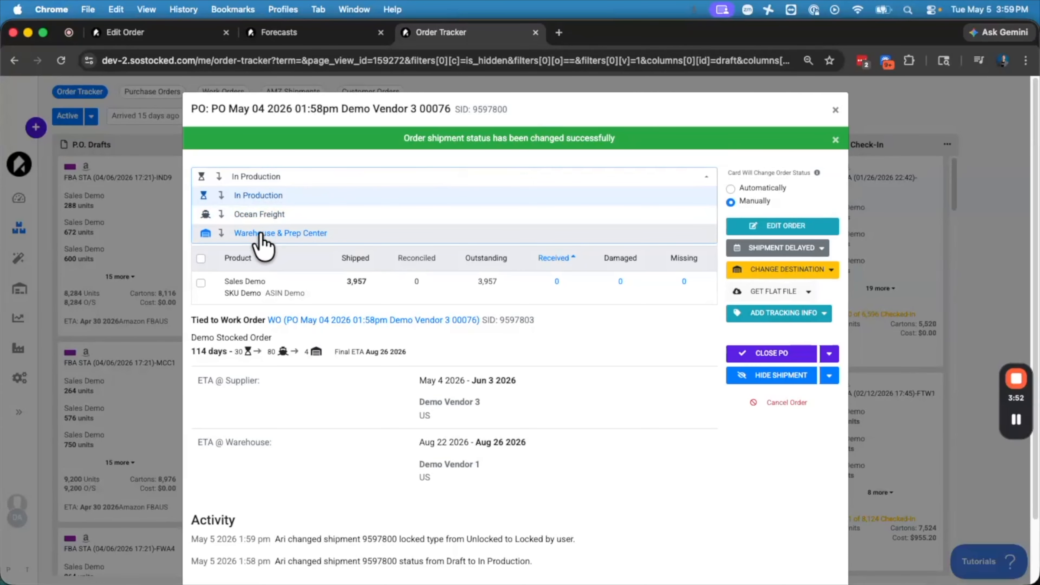
left_click(770, 354)
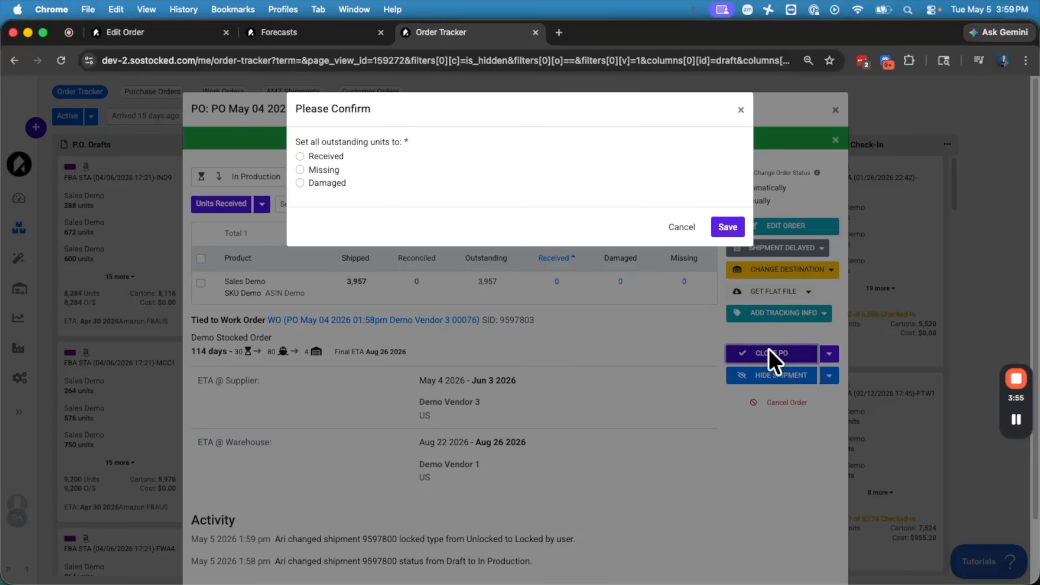
left_click(300, 156)
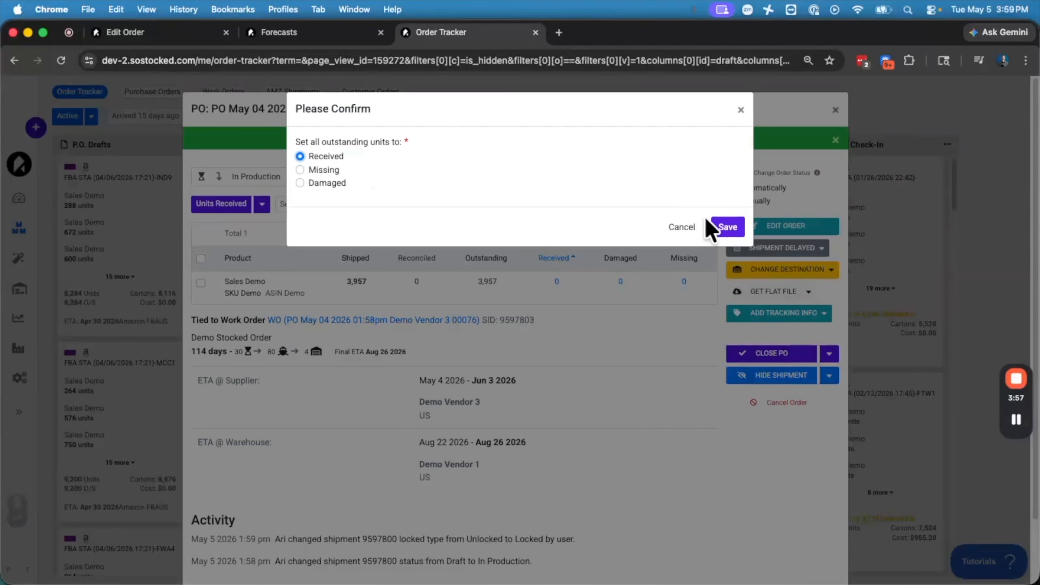
left_click(729, 228)
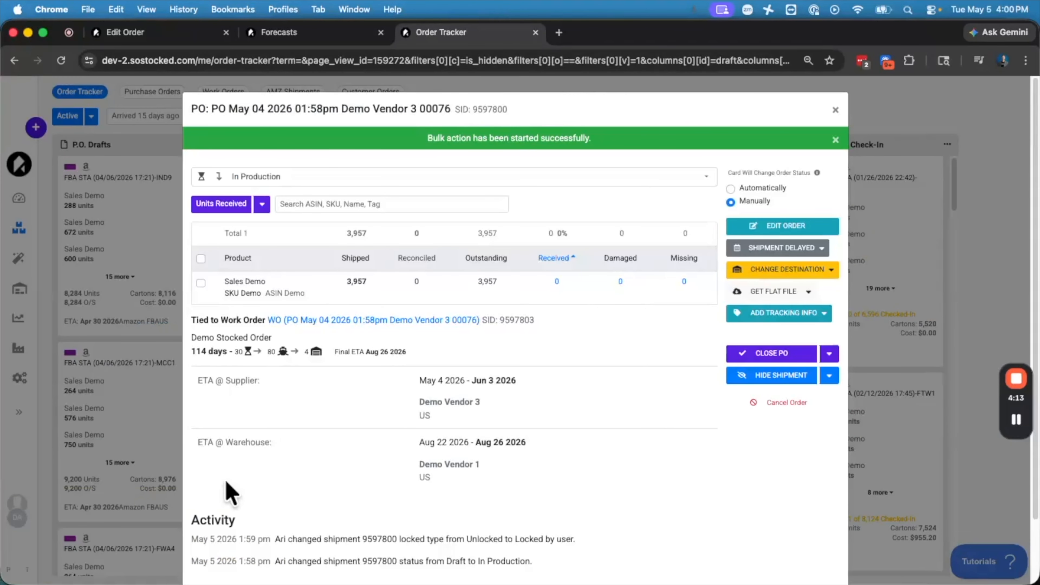
Open the Shipment Delayed options for the order, then close the order window.
left_click(783, 250)
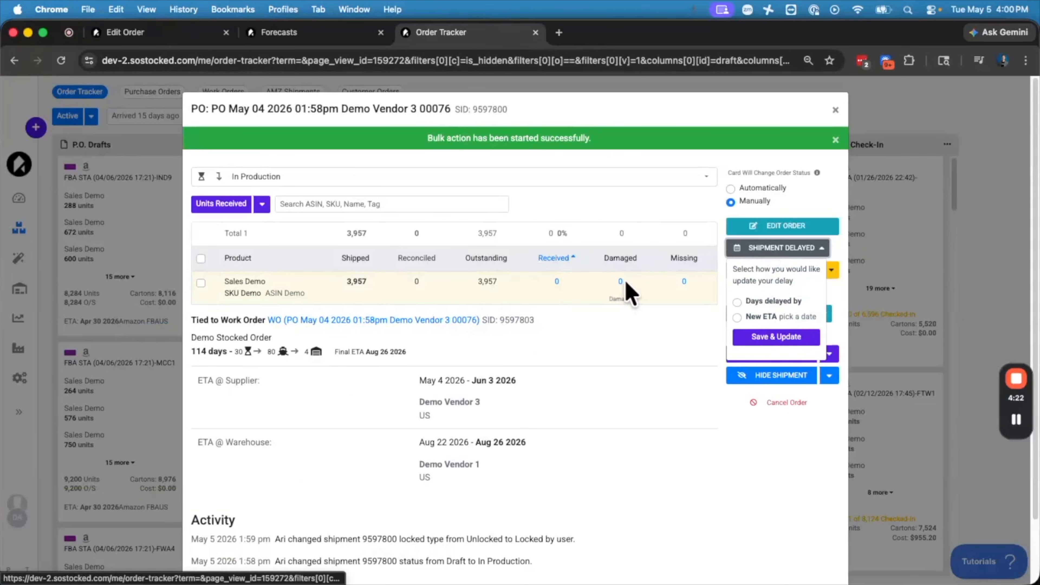
left_click(834, 111)
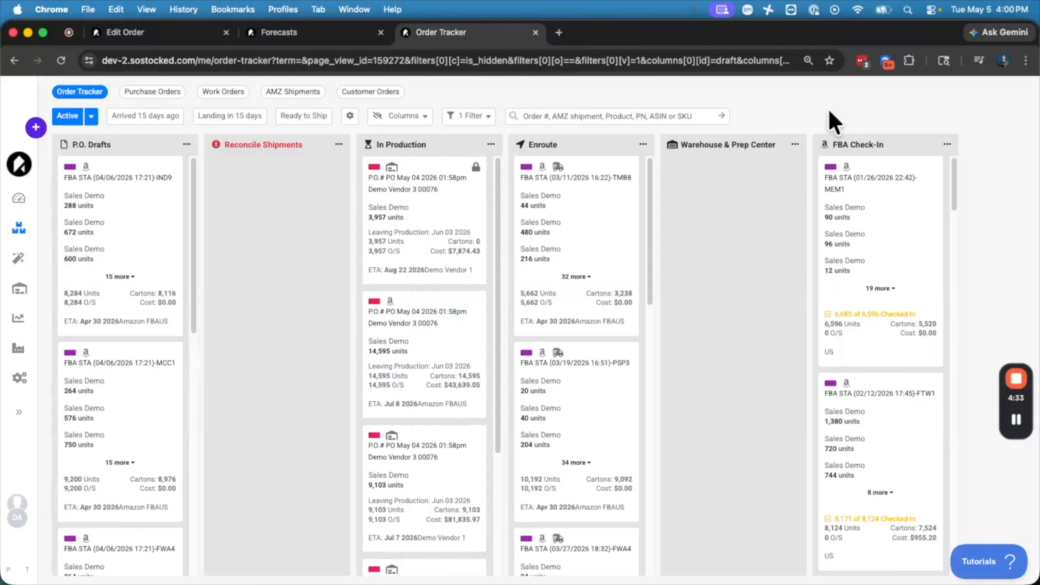